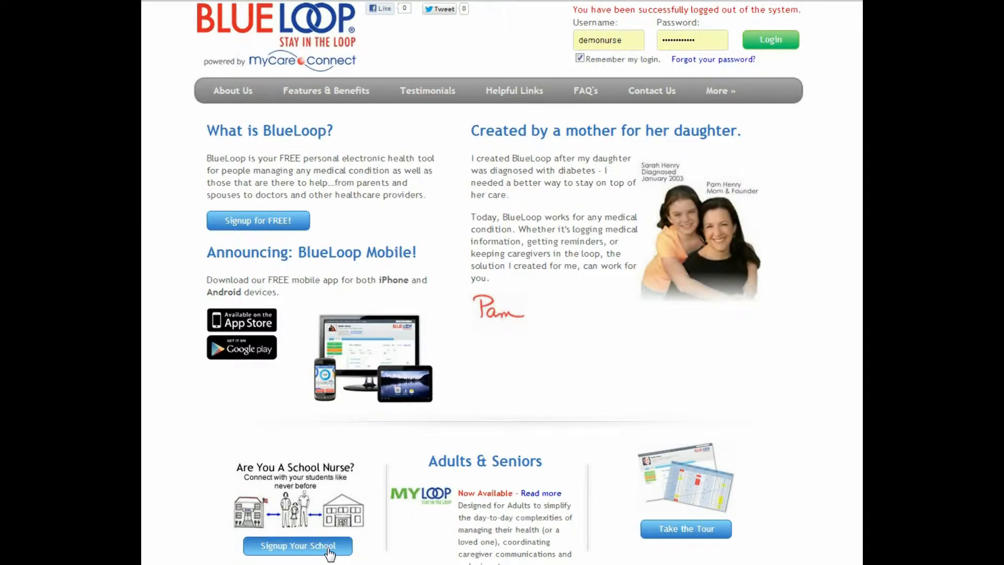
- Start a school signup, search zip 75013, choose the Allen, TX ISD district, and continue to Step 3
{"action": "left_click", "coordinate": [329, 553]}
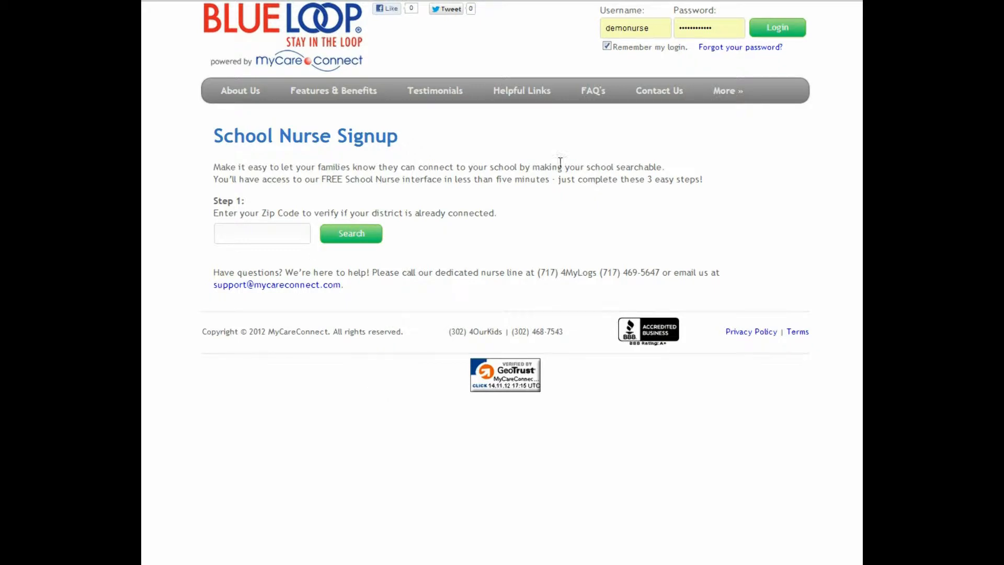
{"action": "left_click", "coordinate": [295, 231]}
{"action": "type", "text": "75013"}
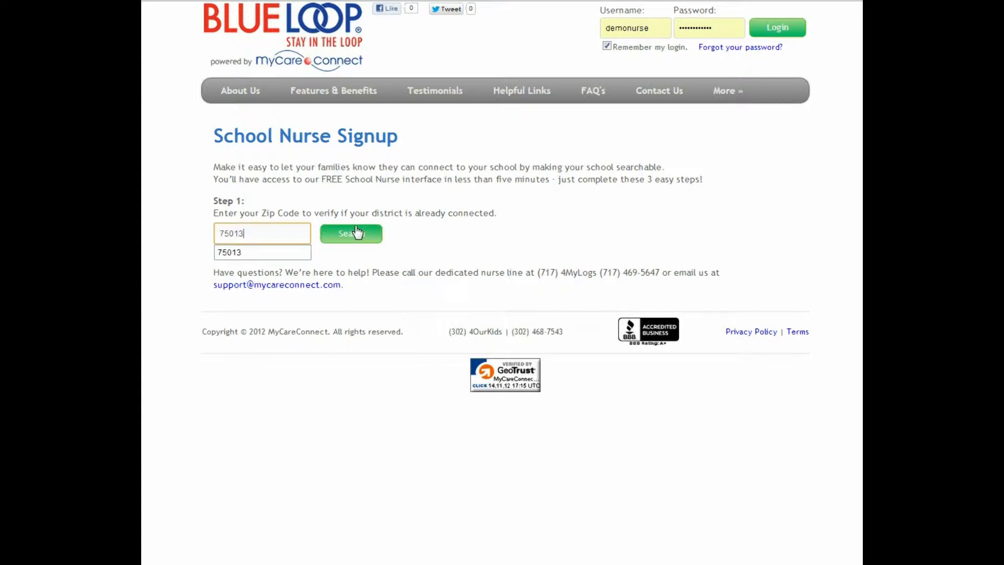
{"action": "left_click", "coordinate": [371, 234]}
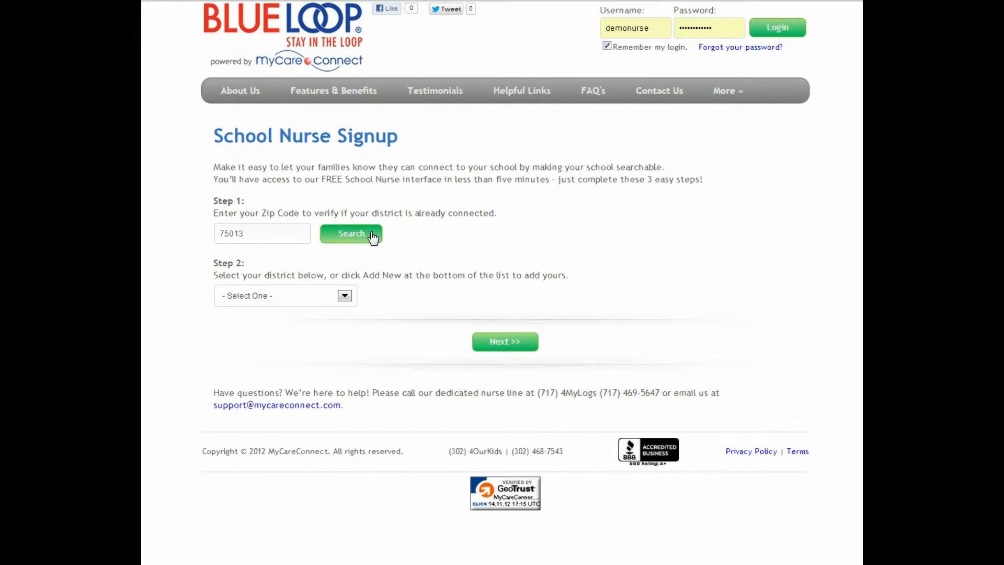
{"action": "left_click", "coordinate": [345, 296]}
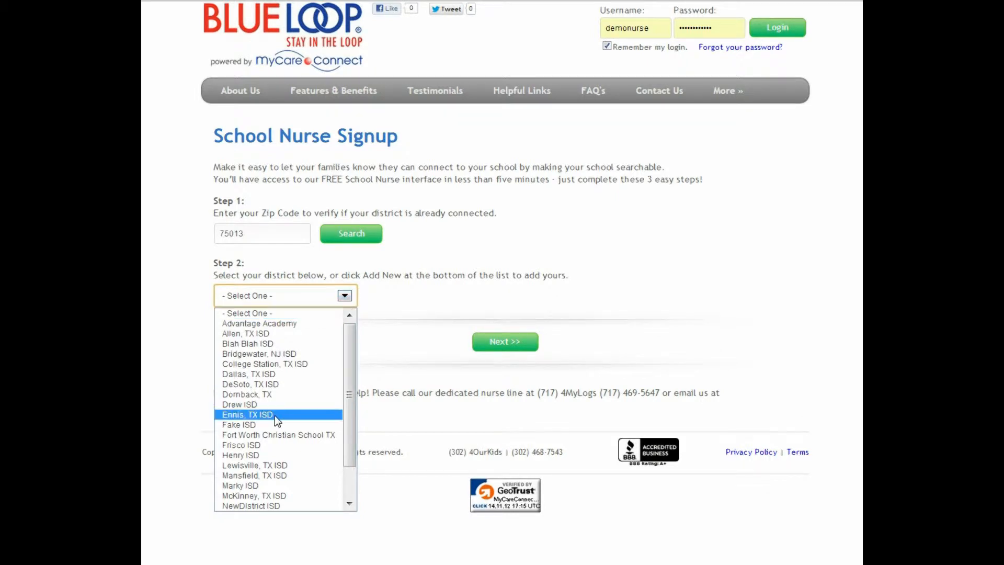
{"action": "left_click", "coordinate": [277, 334]}
{"action": "left_click", "coordinate": [493, 346]}
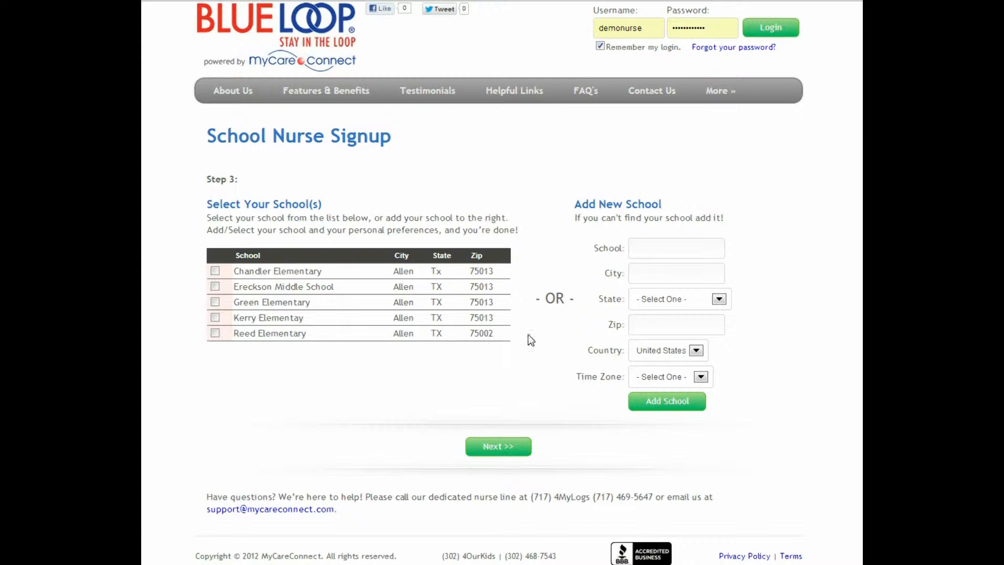
- Add Johnson Elementary (Allen, Texas, 75013) with its time zone as a new school
{"action": "left_click", "coordinate": [649, 250]}
{"action": "type", "text": "Johnson Elemen"}
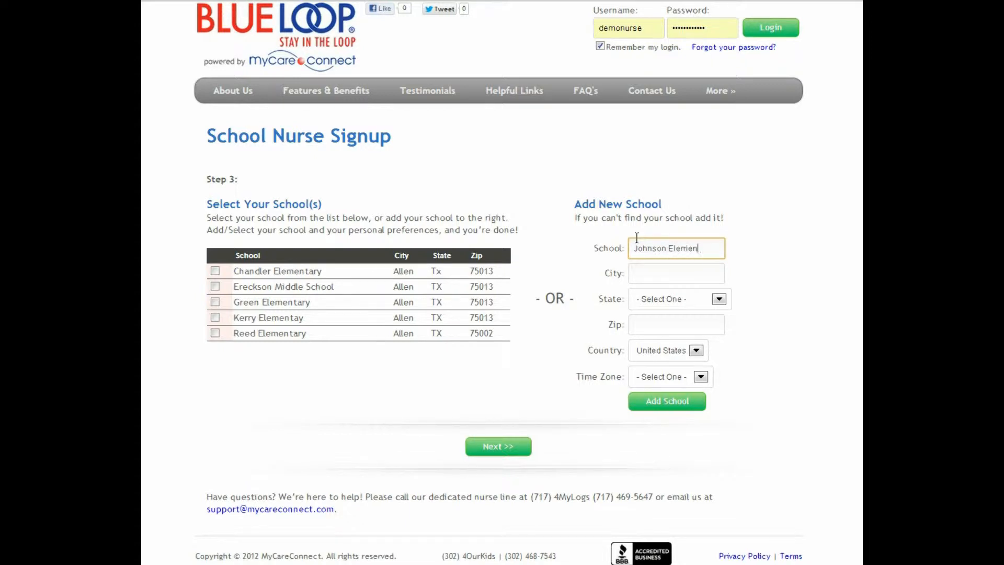
{"action": "type", "text": "tary"}
{"action": "key", "text": "Tab"}
{"action": "type", "text": "Allen"}
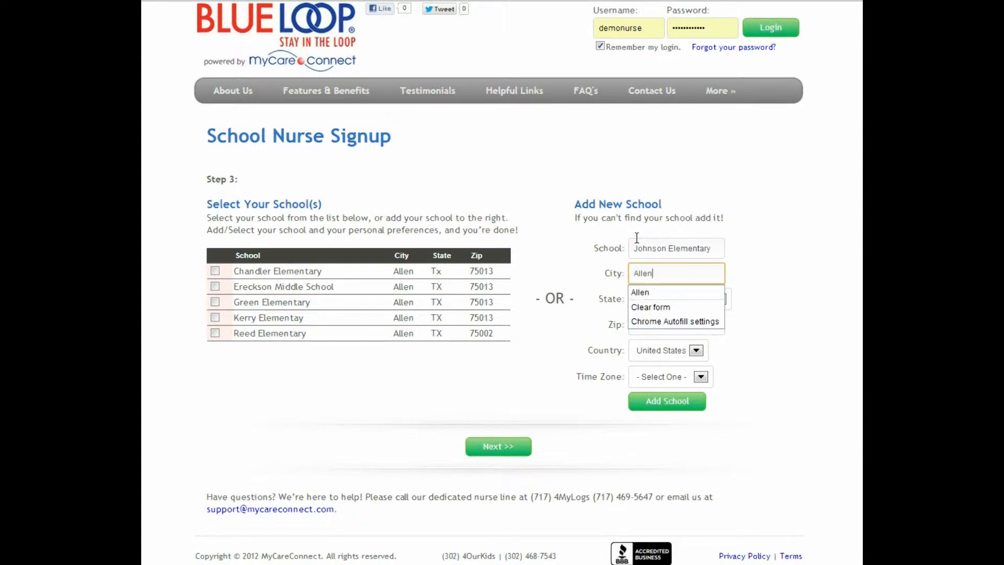
{"action": "key", "text": "Tab"}
{"action": "type", "text": "tex"}
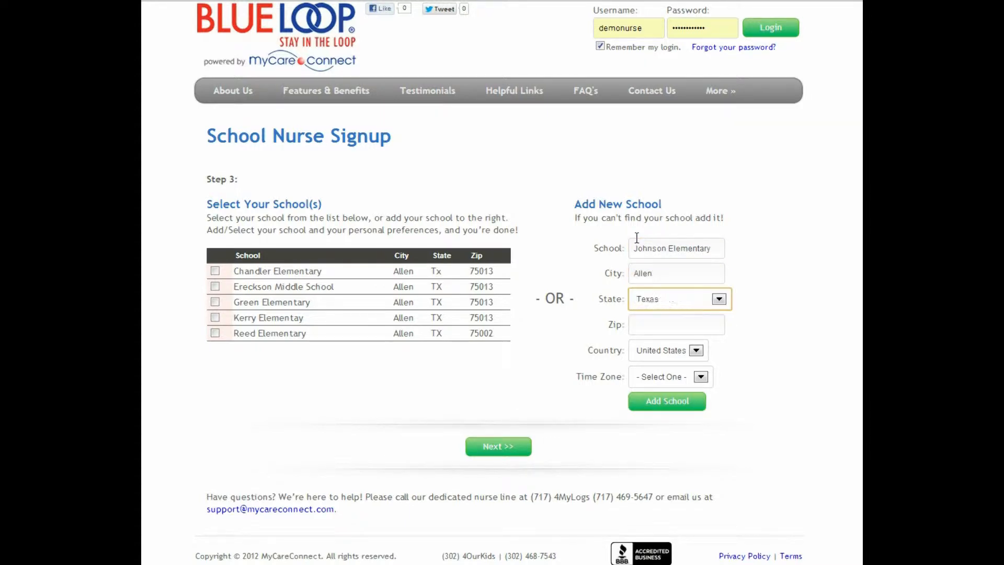
{"action": "key", "text": "Tab"}
{"action": "type", "text": "75013"}
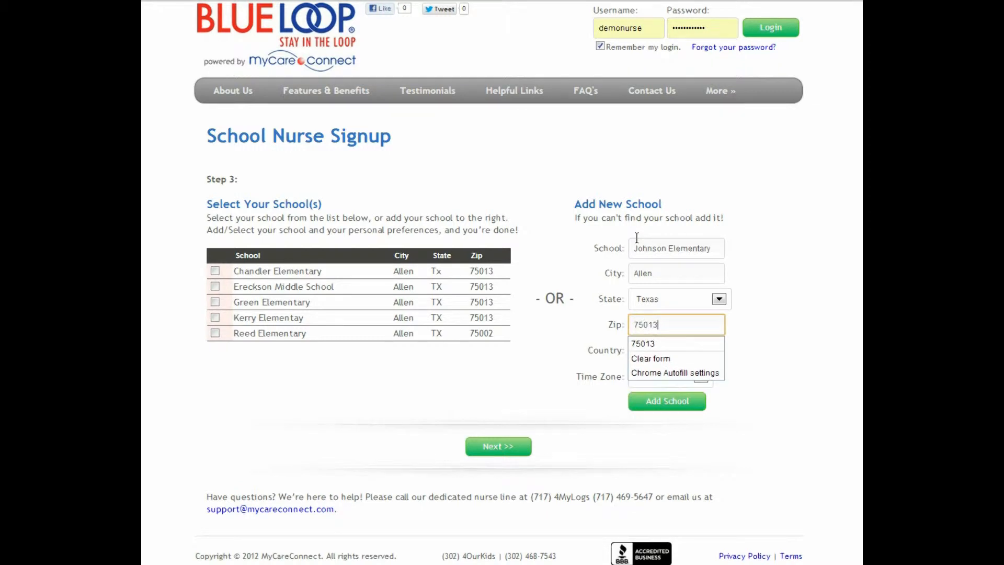
{"action": "key", "text": "Tab"}
{"action": "key", "text": "Tab"}
{"action": "type", "text": "al"}
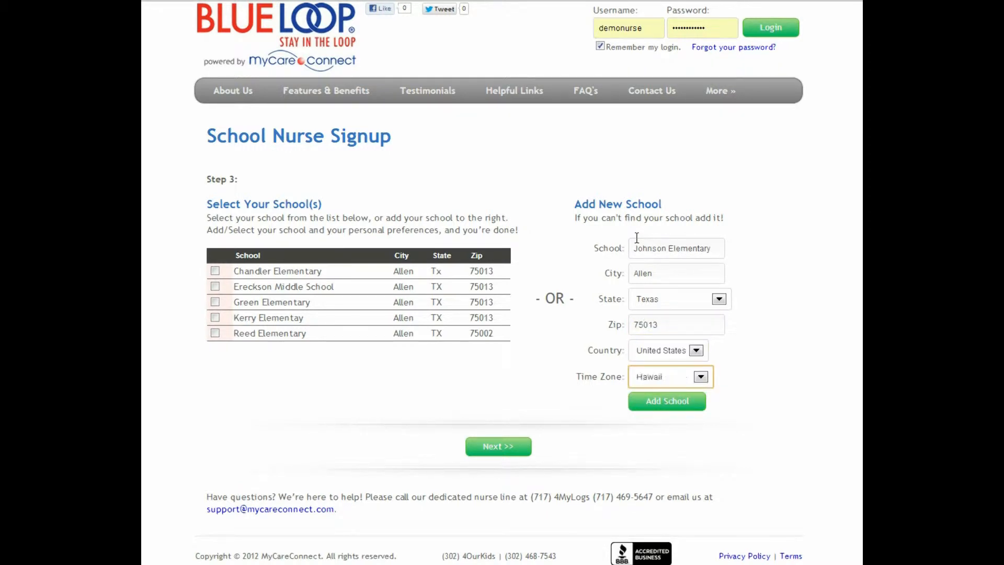
{"action": "type", "text": "c"}
{"action": "left_click", "coordinate": [663, 401]}
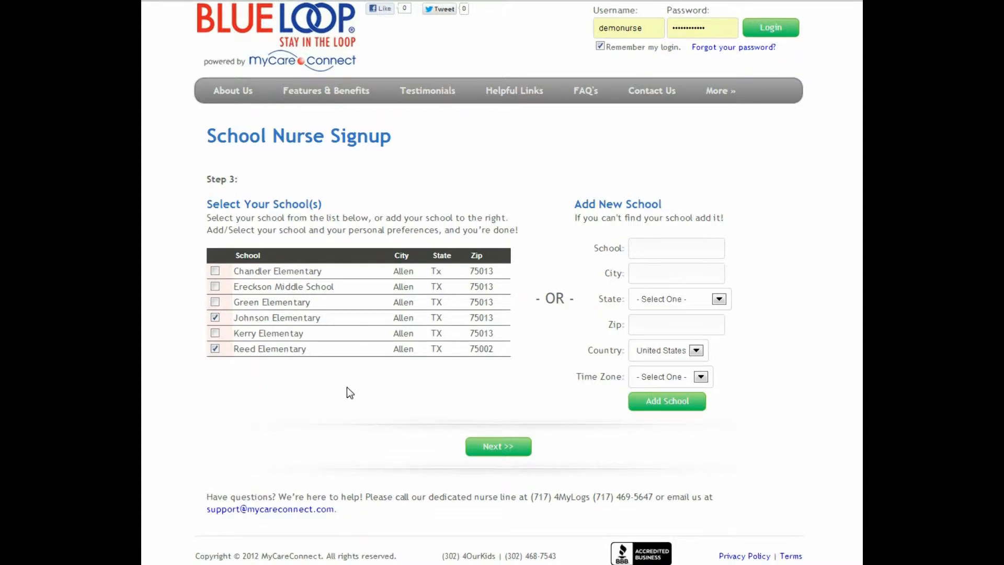
- On the final signup step, enter the nurse's first and last name, e-mail address and phone number
{"action": "left_click", "coordinate": [478, 446]}
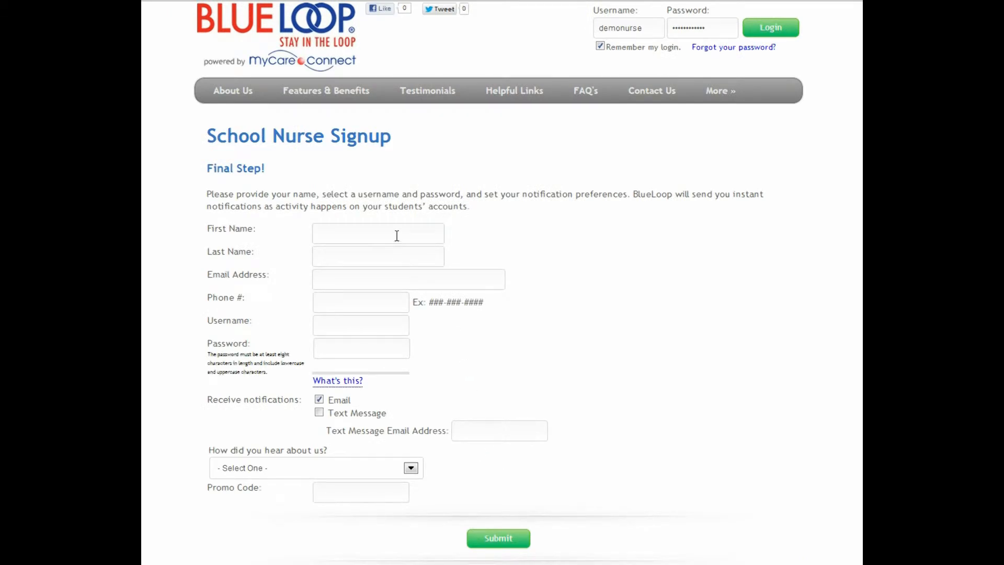
{"action": "left_click", "coordinate": [397, 235]}
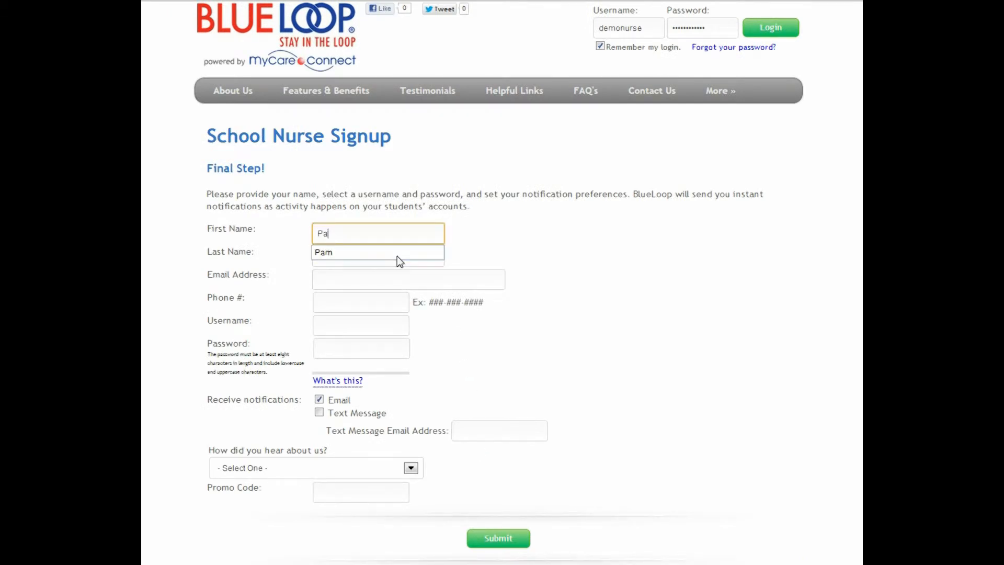
{"action": "key", "text": "Tab"}
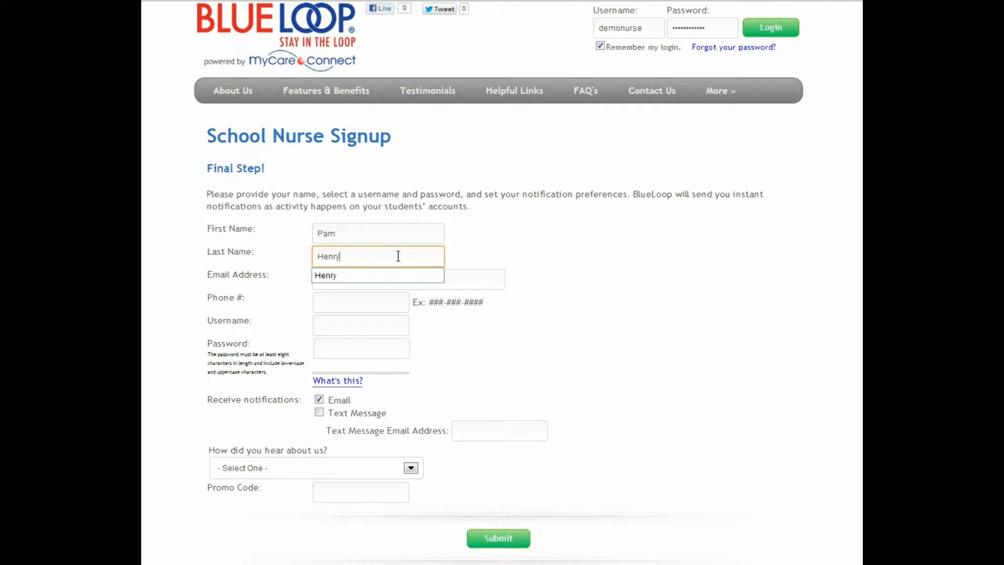
{"action": "key", "text": "Tab"}
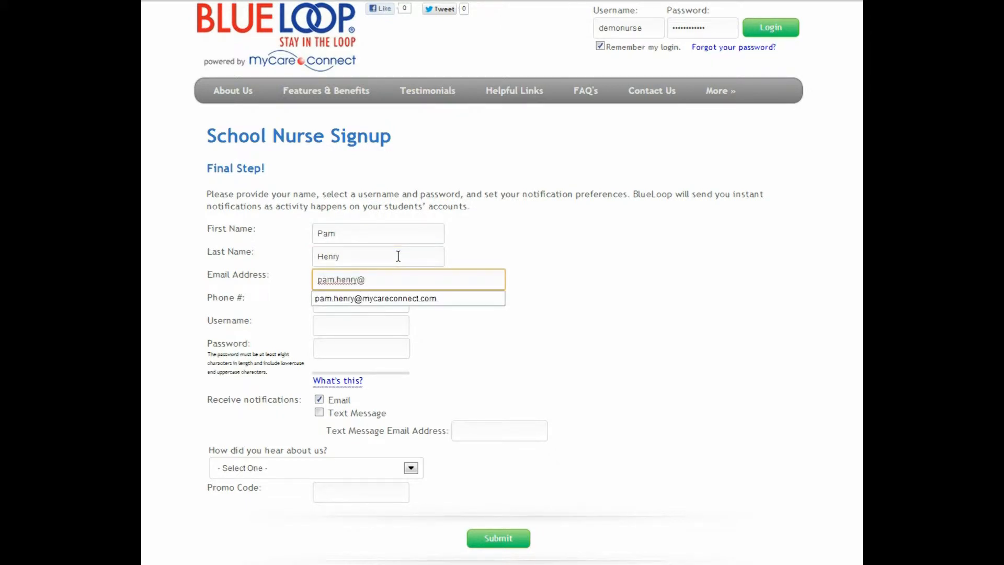
{"action": "key", "text": "Down"}
{"action": "key", "text": "Tab"}
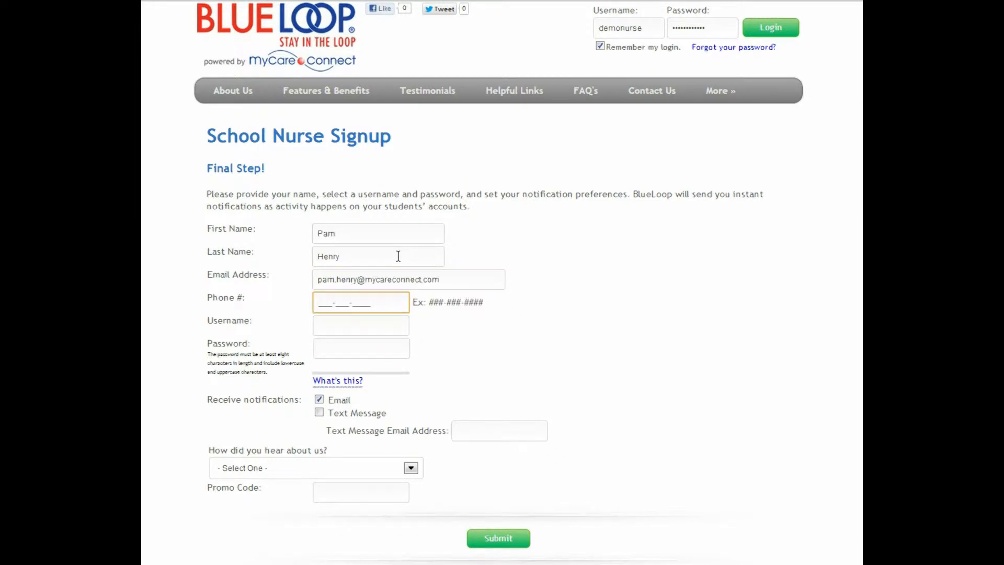
- Enter the username and password, keep text notifications off, and choose Student's Parent/Guardian as the referral
{"action": "key", "text": "Tab"}
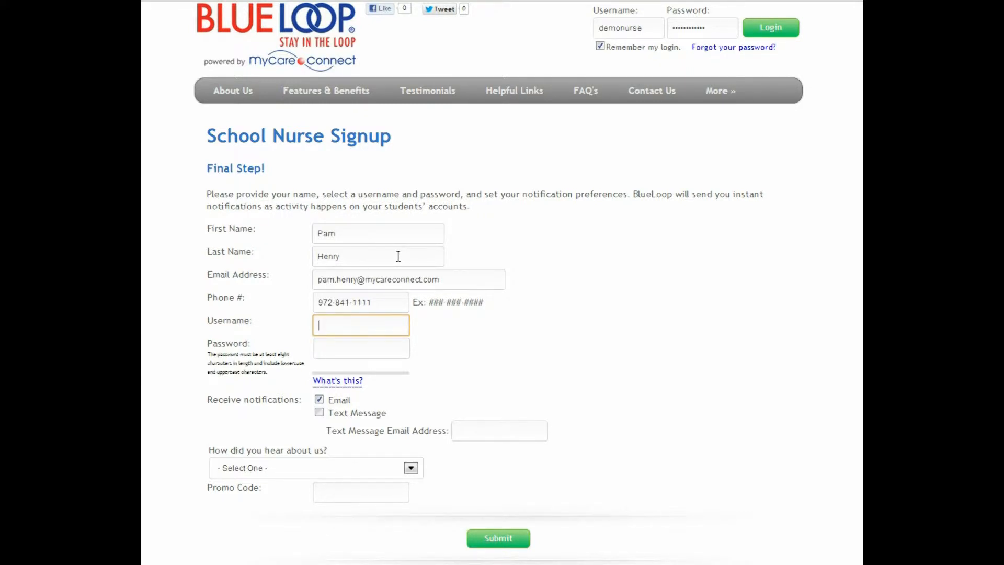
{"action": "key", "text": "Tab"}
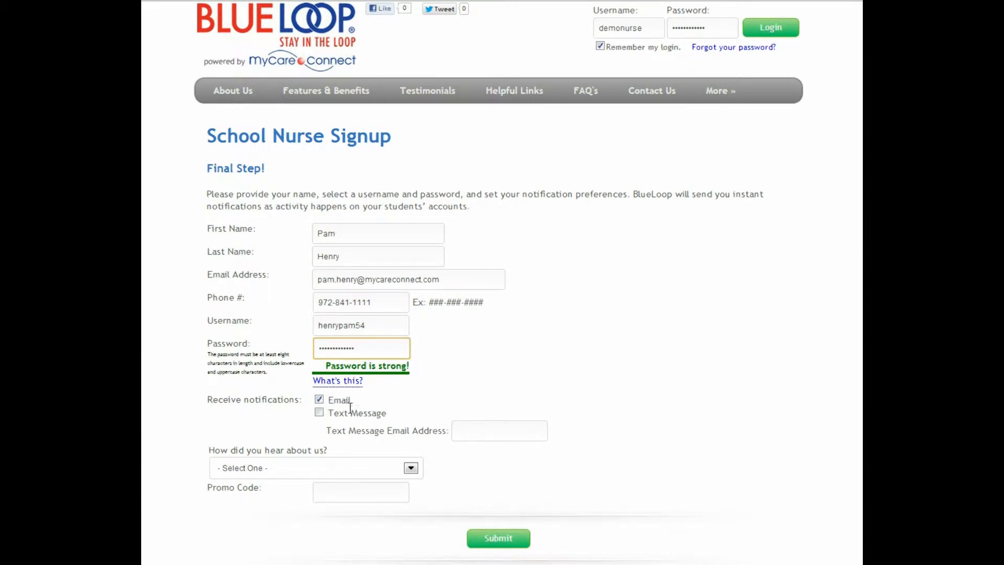
{"action": "left_click", "coordinate": [319, 412]}
{"action": "left_click", "coordinate": [320, 413]}
{"action": "left_click", "coordinate": [410, 468]}
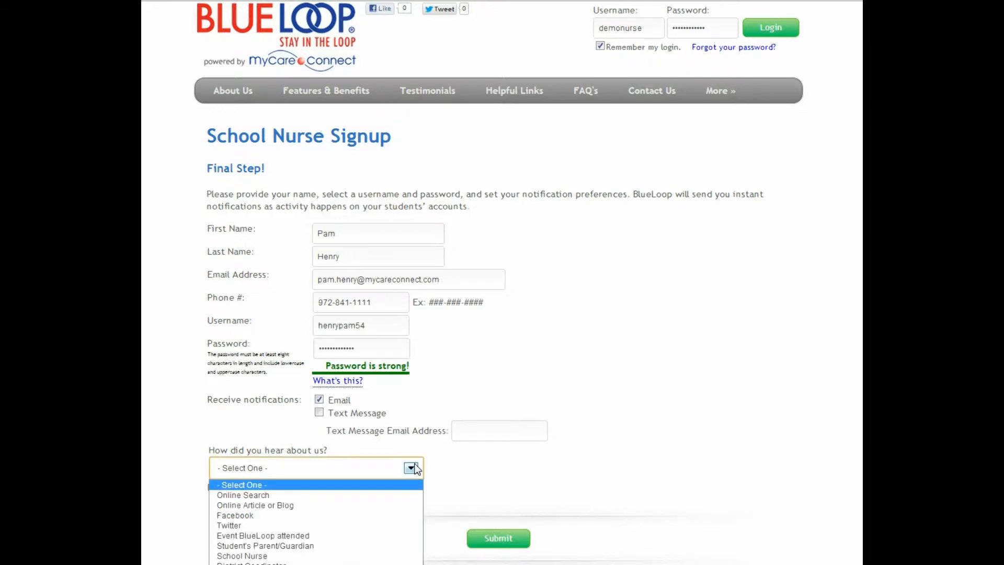
{"action": "left_click", "coordinate": [370, 546]}
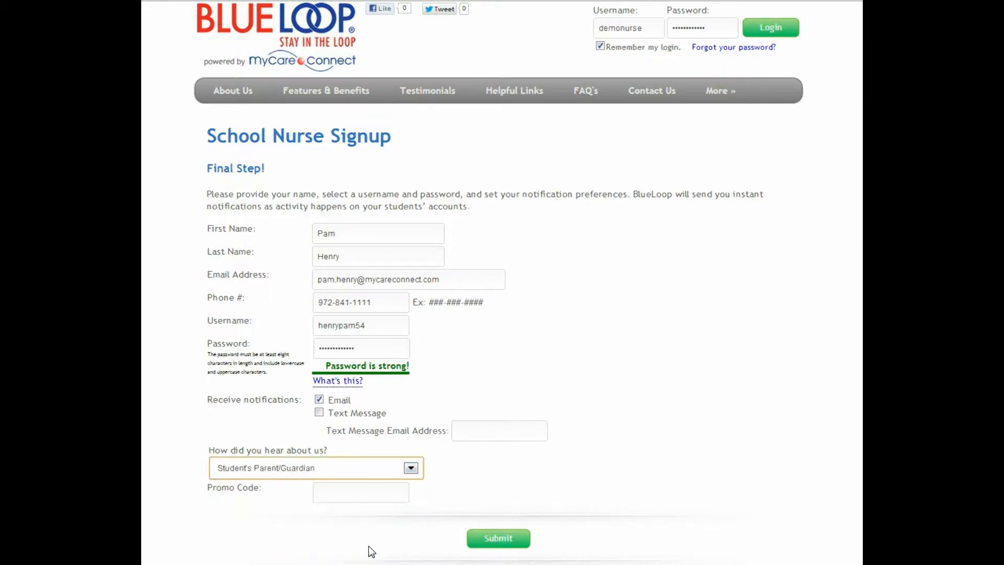
- Submit the school nurse signup
{"action": "left_click", "coordinate": [473, 538]}
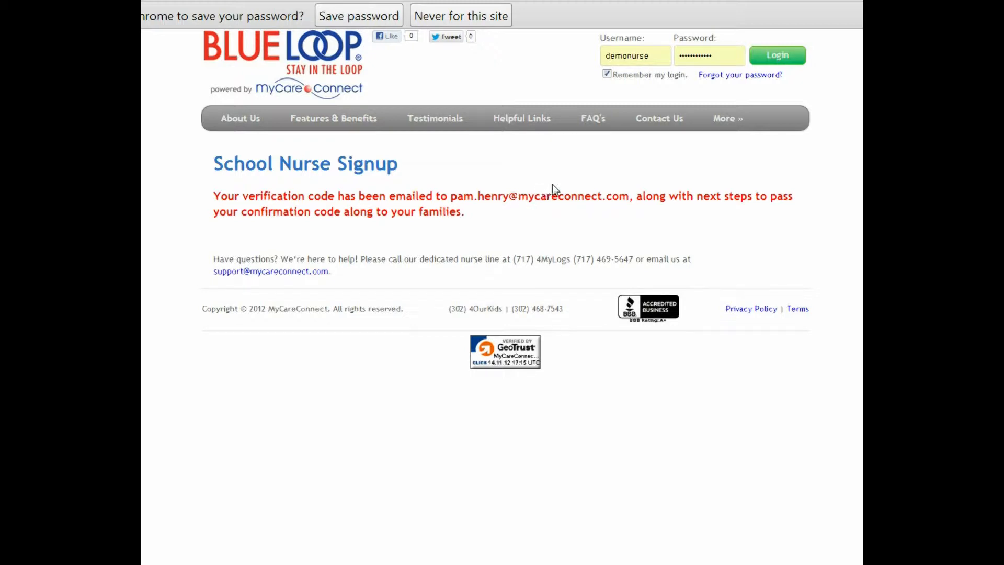
- Log in to the nurse account with the saved credentials
{"action": "left_click", "coordinate": [778, 56]}
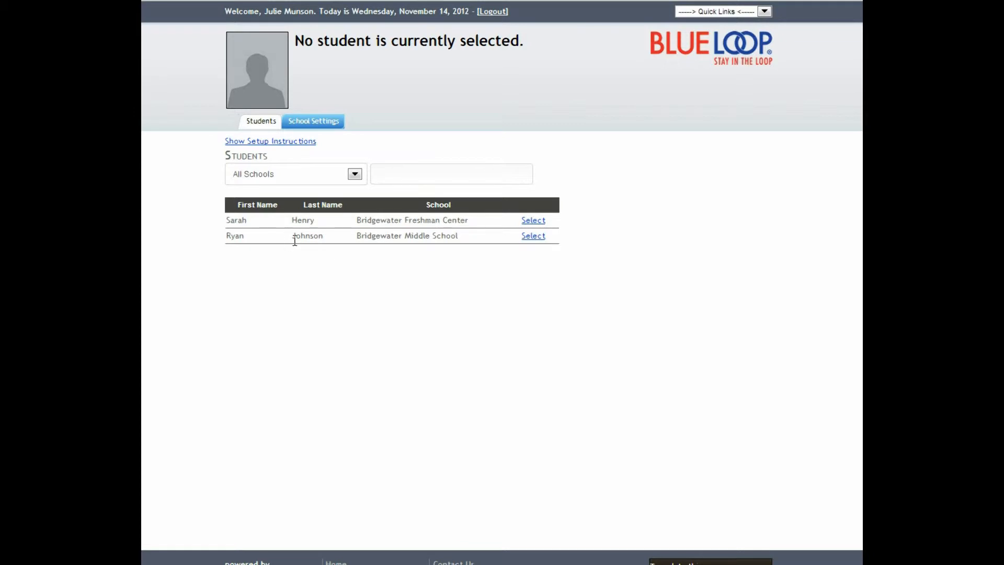
- Filter the Students list to Bridgewater Freshman Center, then switch it back to All Schools
{"action": "left_click", "coordinate": [354, 174]}
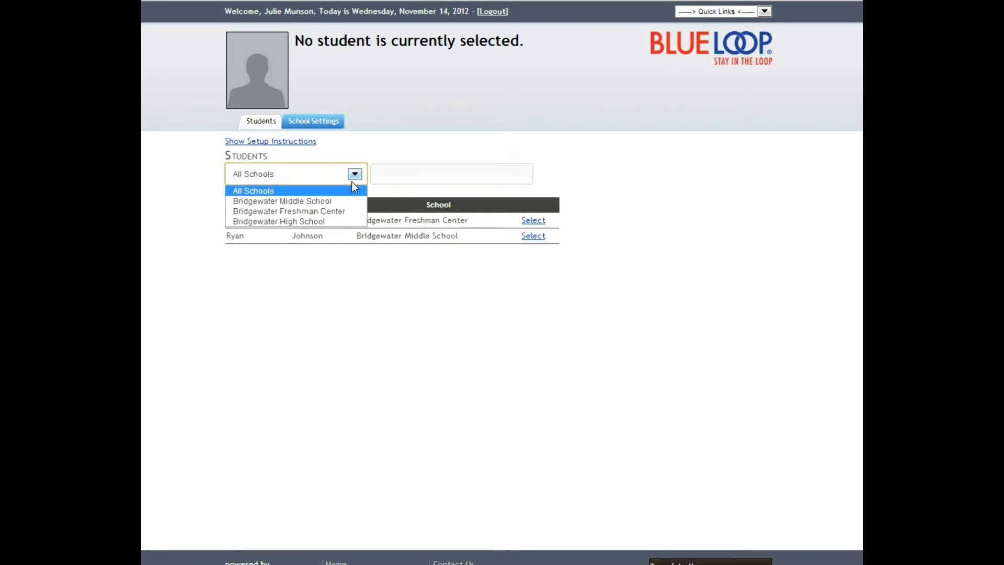
{"action": "left_click", "coordinate": [342, 212]}
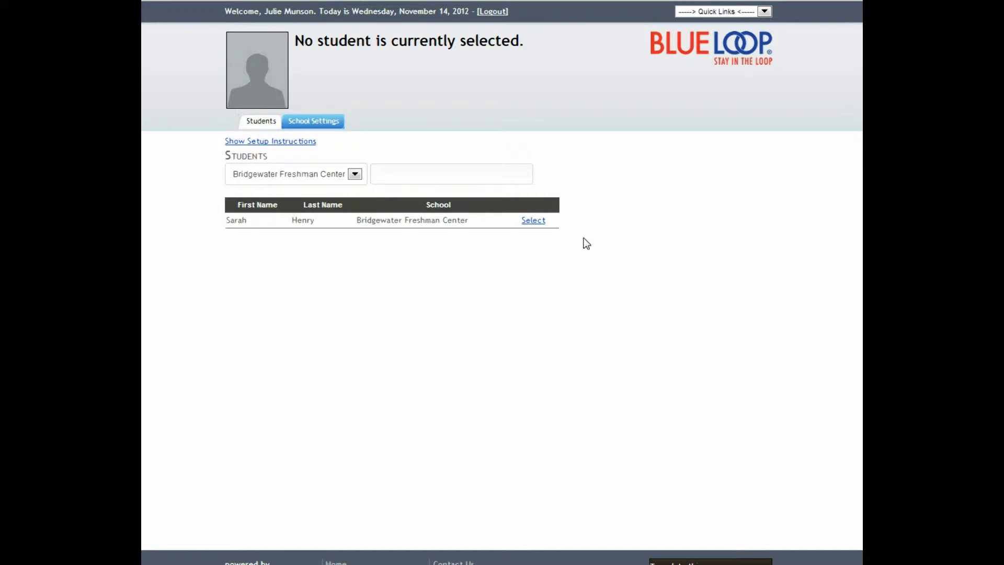
{"action": "left_click", "coordinate": [356, 174]}
{"action": "left_click", "coordinate": [340, 189]}
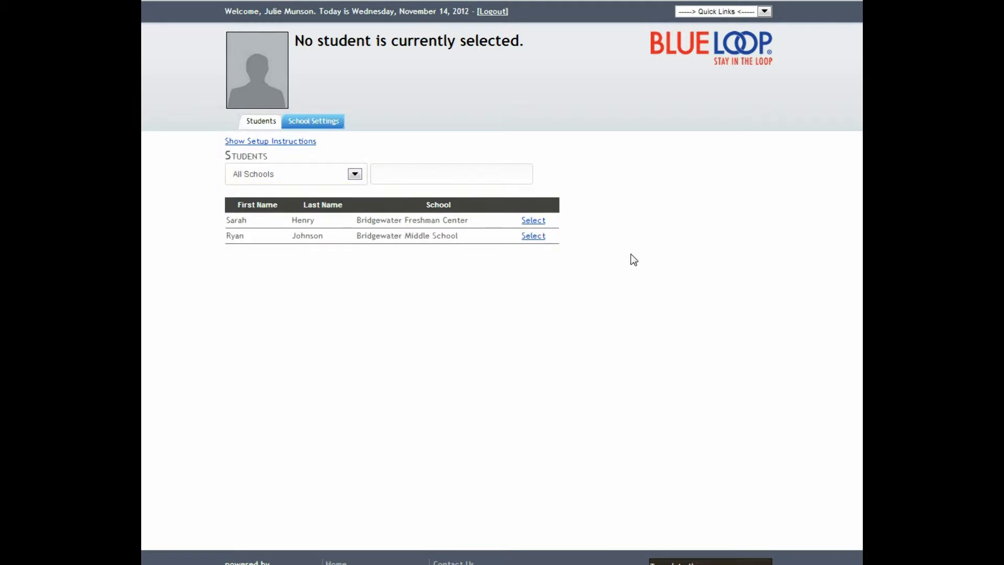
- Go to School Settings and show the Print/Email Codes verification codes page
{"action": "left_click", "coordinate": [321, 122]}
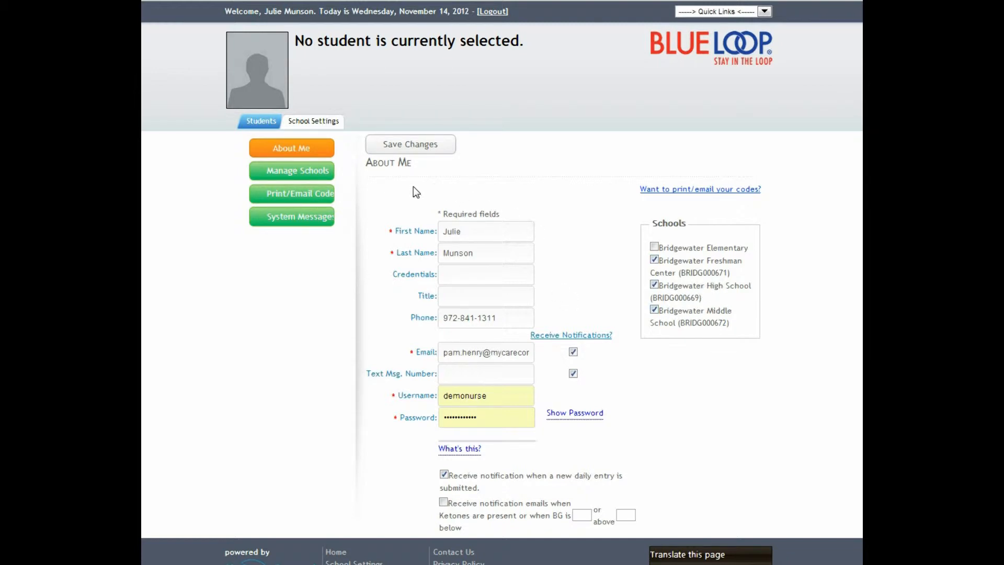
{"action": "left_click", "coordinate": [303, 200]}
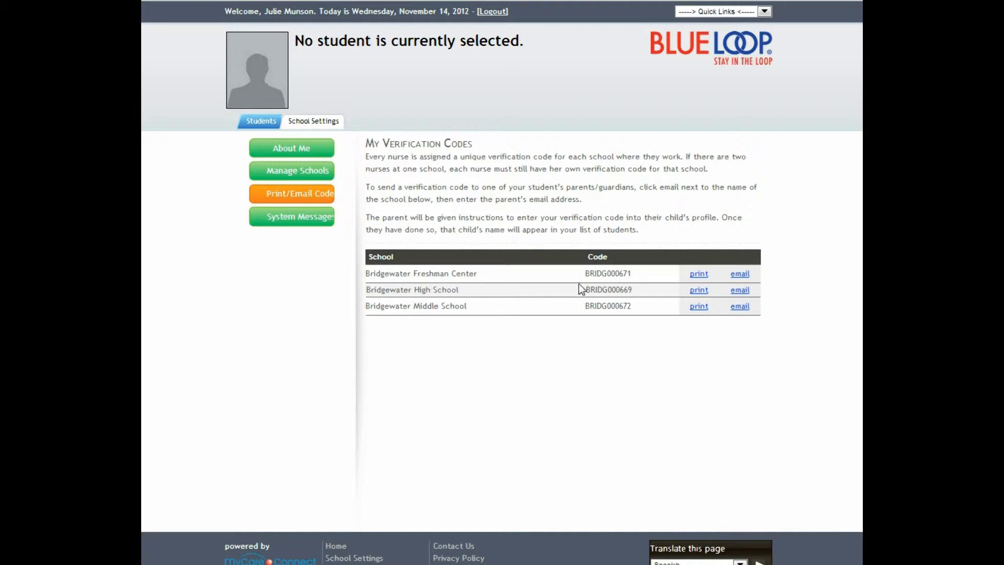
- Email the Bridgewater Freshman Center verification code to the parent's e-mail address
{"action": "left_click", "coordinate": [739, 275]}
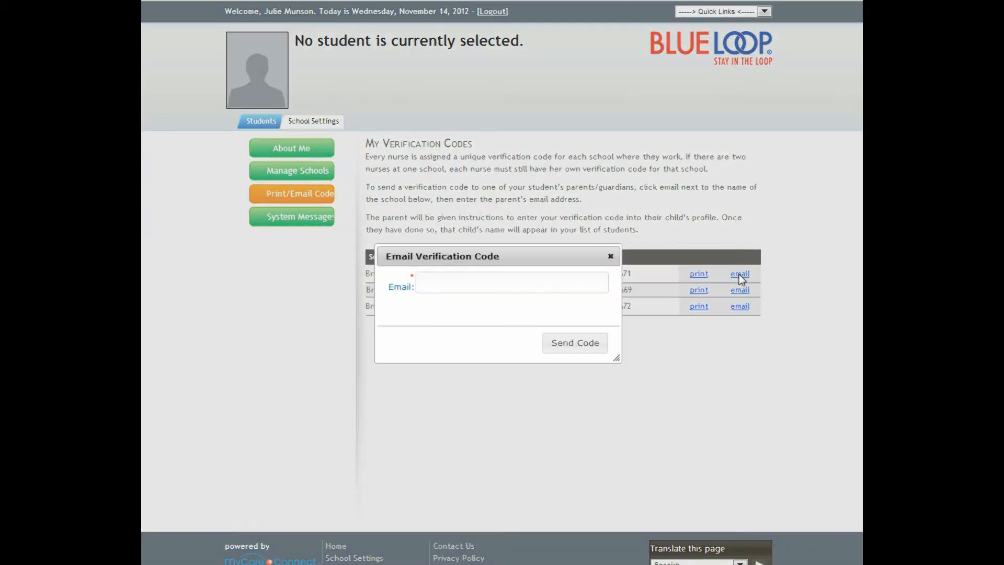
{"action": "left_click", "coordinate": [467, 280]}
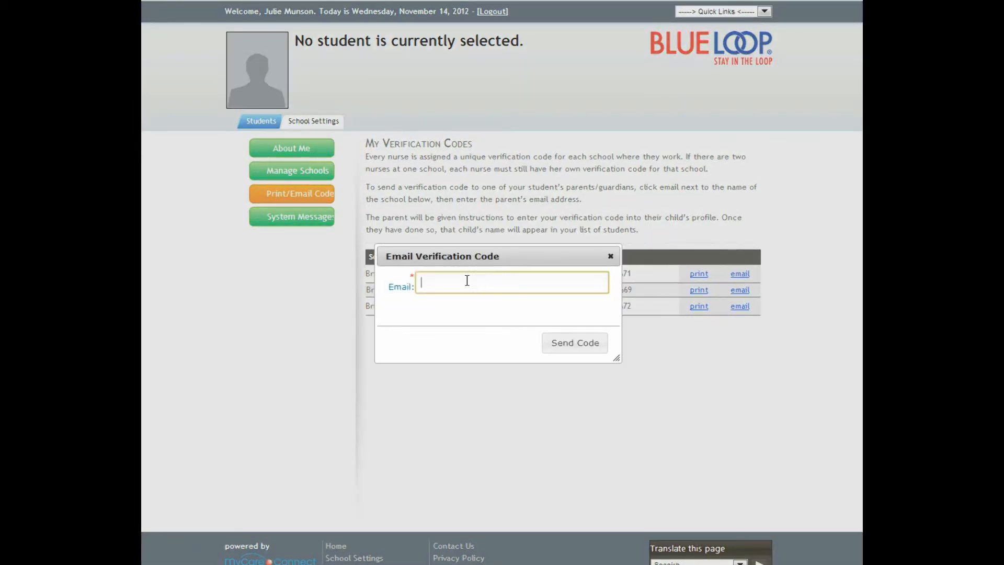
{"action": "type", "text": "mom@demo.com"}
{"action": "left_click", "coordinate": [563, 350]}
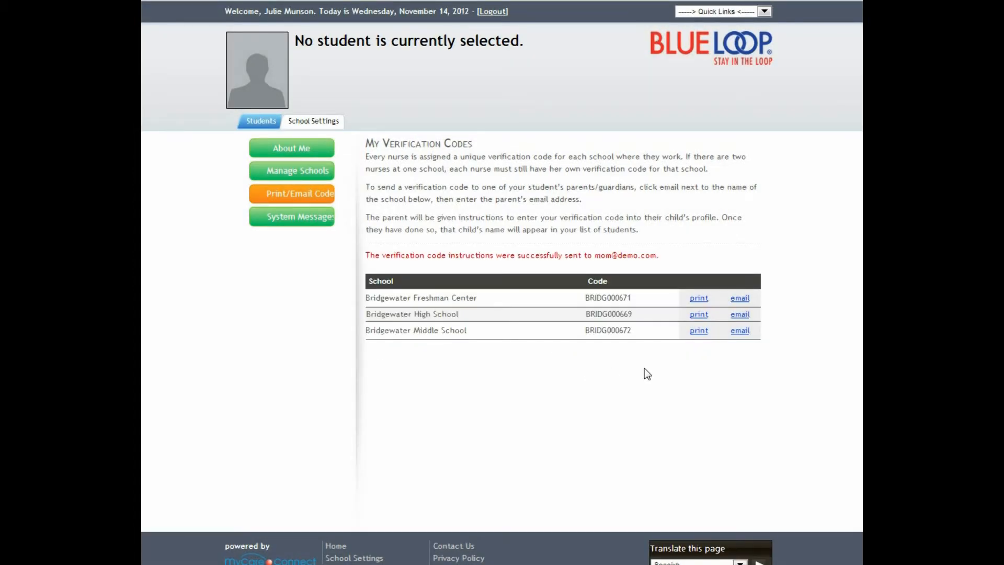
- Return from the About Me profile to Students and select the Bridgewater Freshman Center student
{"action": "left_click", "coordinate": [312, 150]}
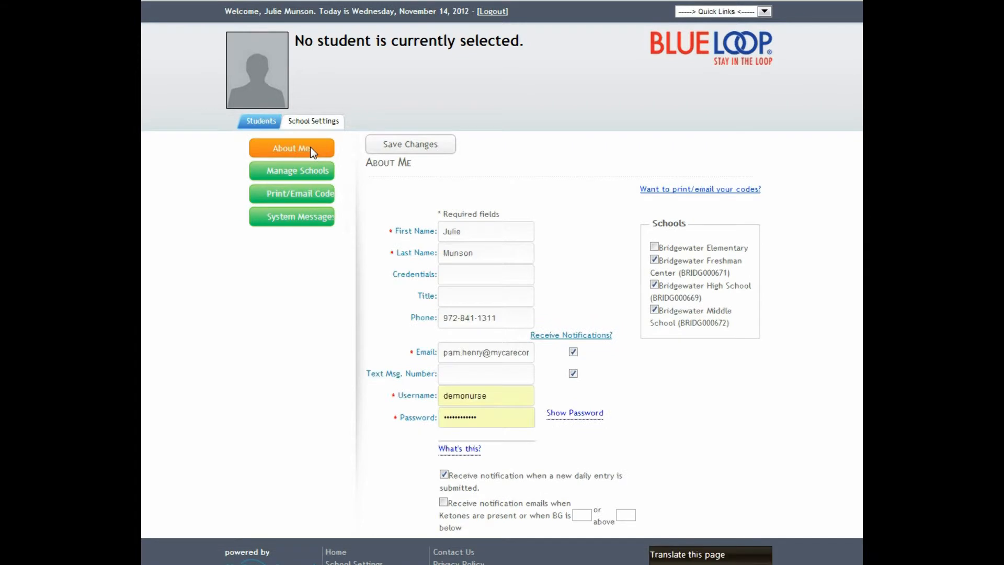
{"action": "left_click", "coordinate": [260, 124]}
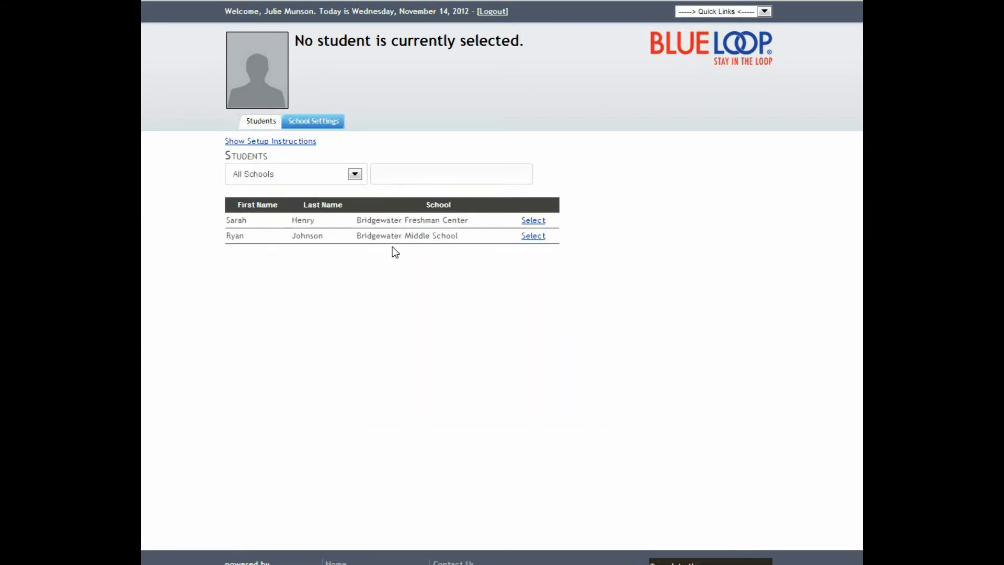
{"action": "left_click", "coordinate": [533, 220]}
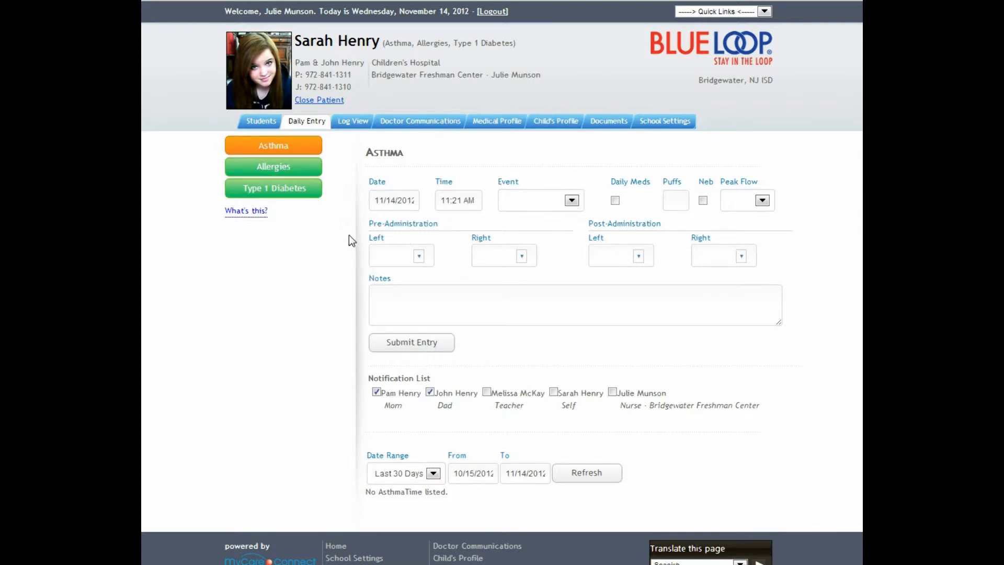
- In the Type 1 Diabetes form, set event Post Lunch, BG 132 and carbs 15
{"action": "left_click", "coordinate": [297, 191]}
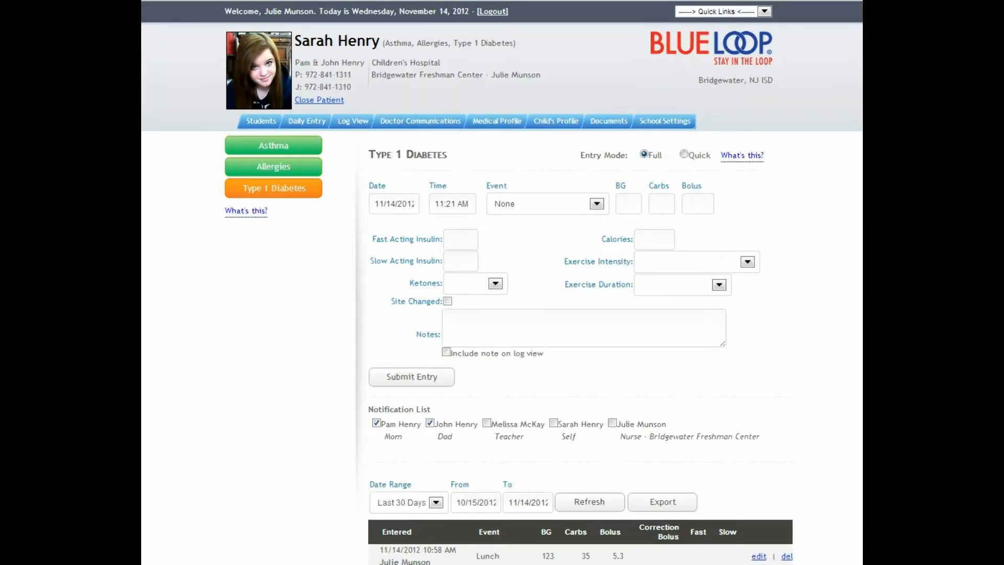
{"action": "scroll", "coordinate": [502, 283], "scroll_direction": "down", "scroll_amount": 1}
{"action": "scroll", "coordinate": [502, 282], "scroll_direction": "down", "scroll_amount": 1}
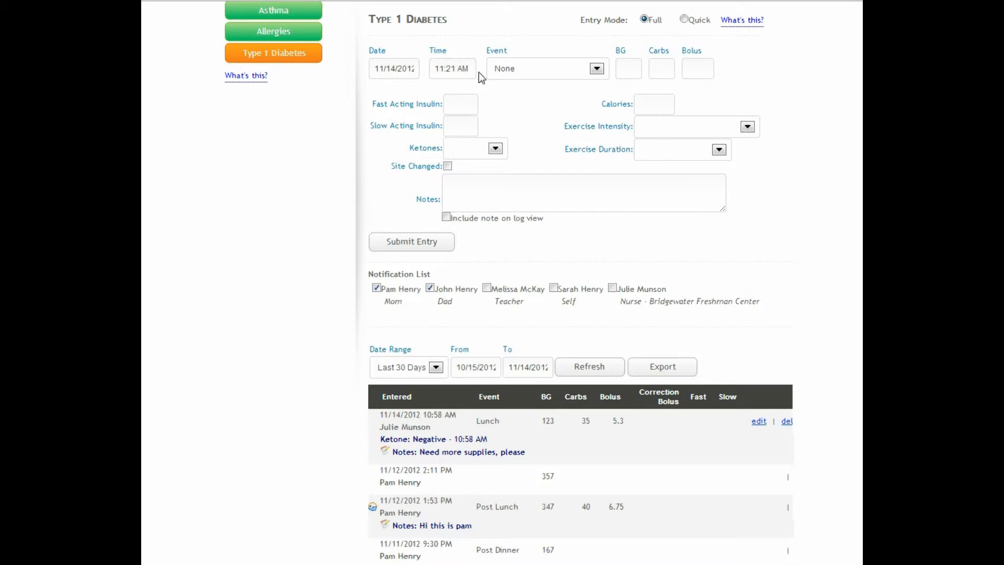
{"action": "left_click", "coordinate": [596, 70]}
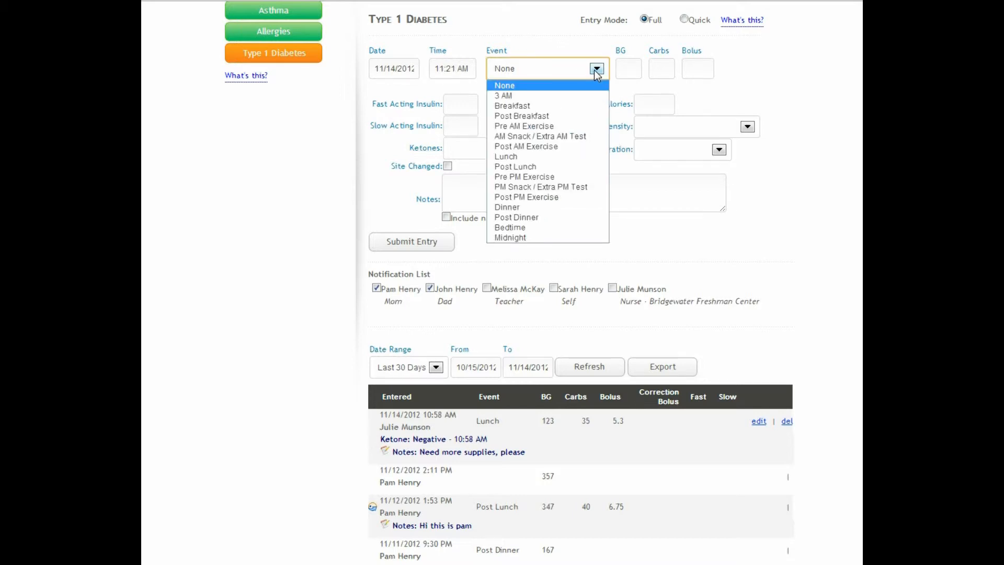
{"action": "left_click", "coordinate": [553, 166]}
{"action": "left_click", "coordinate": [629, 71]}
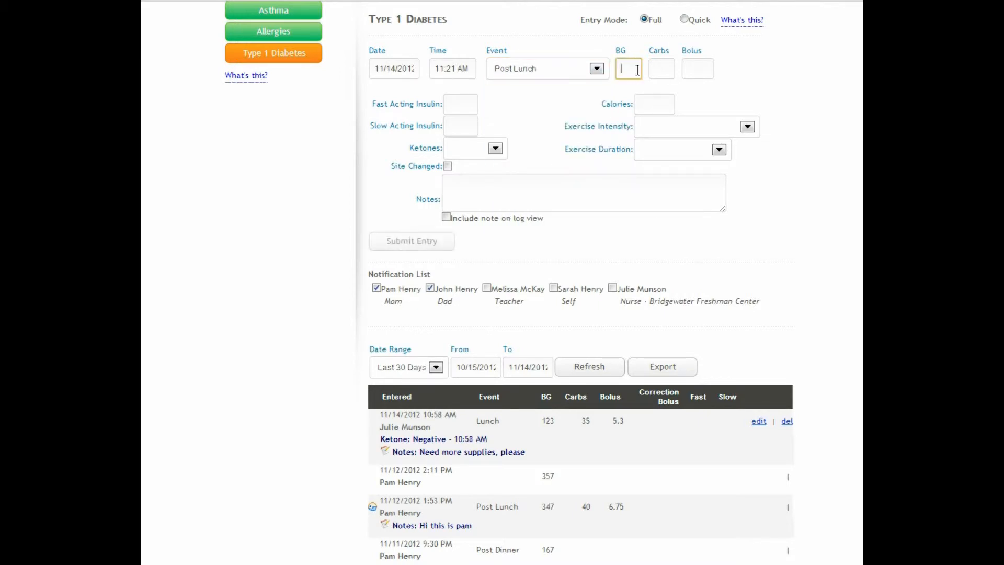
{"action": "type", "text": "132"}
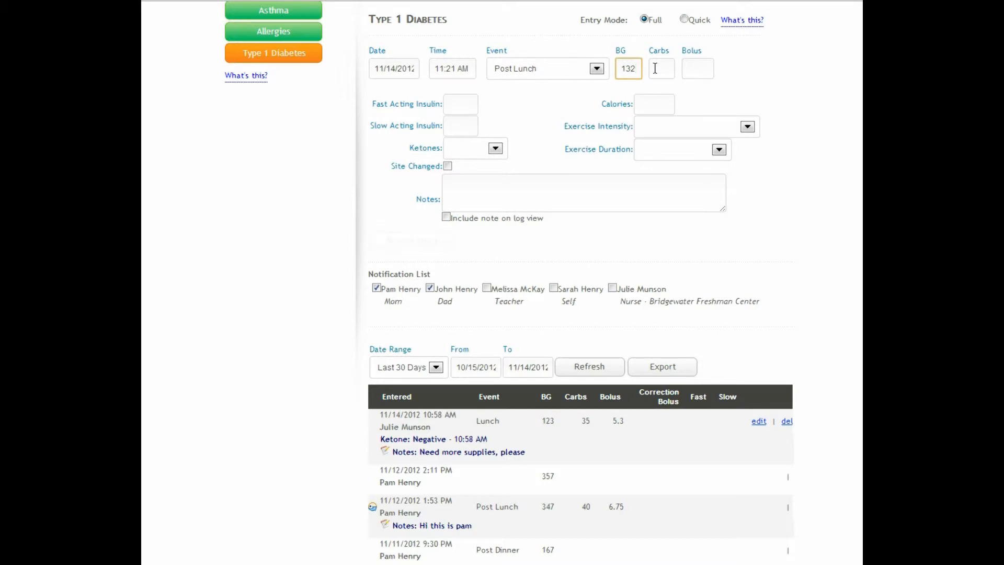
{"action": "left_click", "coordinate": [655, 68]}
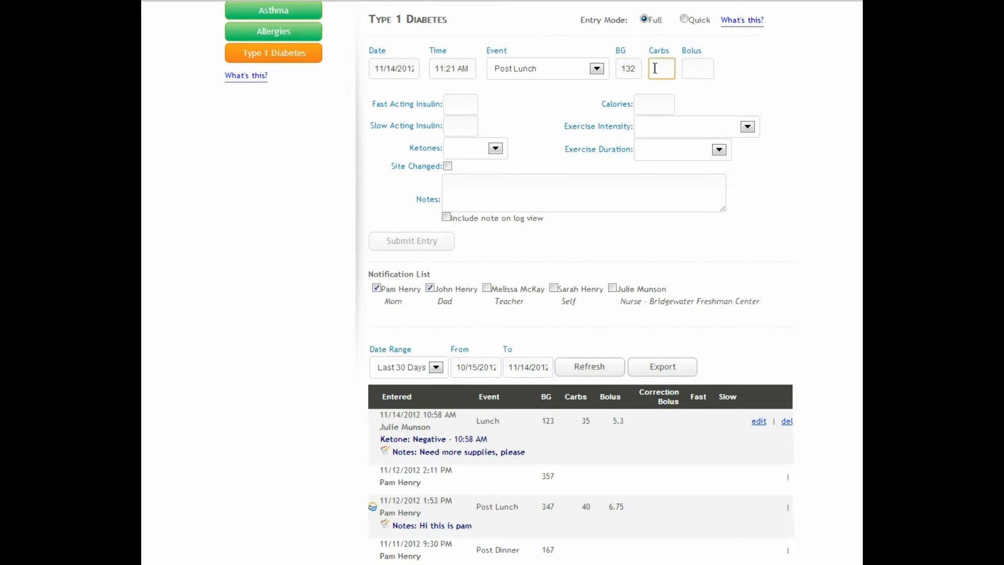
{"action": "type", "text": "15"}
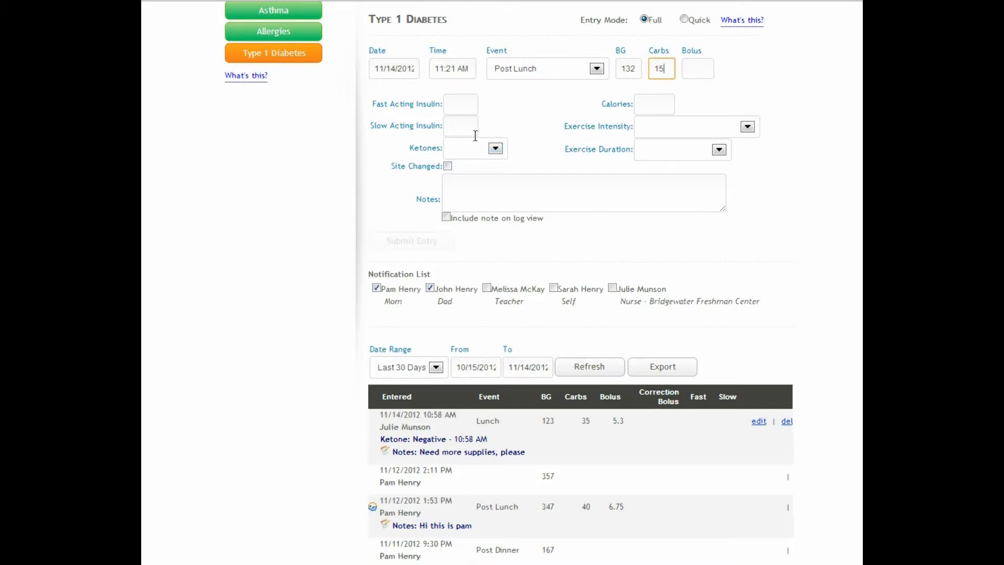
- Leave ketones, site change and dad's notification unchanged, then submit the diabetes entry
{"action": "left_click", "coordinate": [495, 148]}
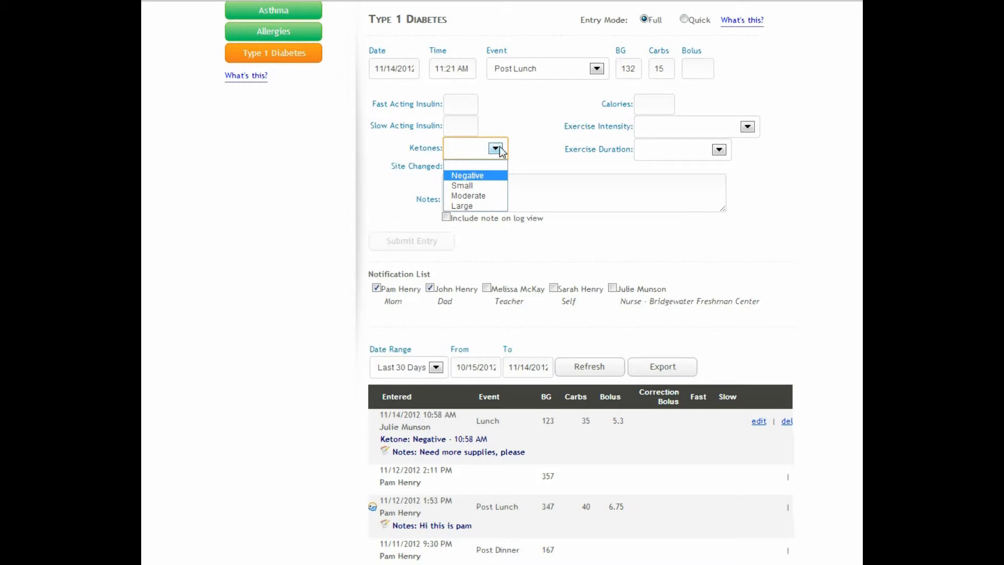
{"action": "left_click", "coordinate": [493, 163]}
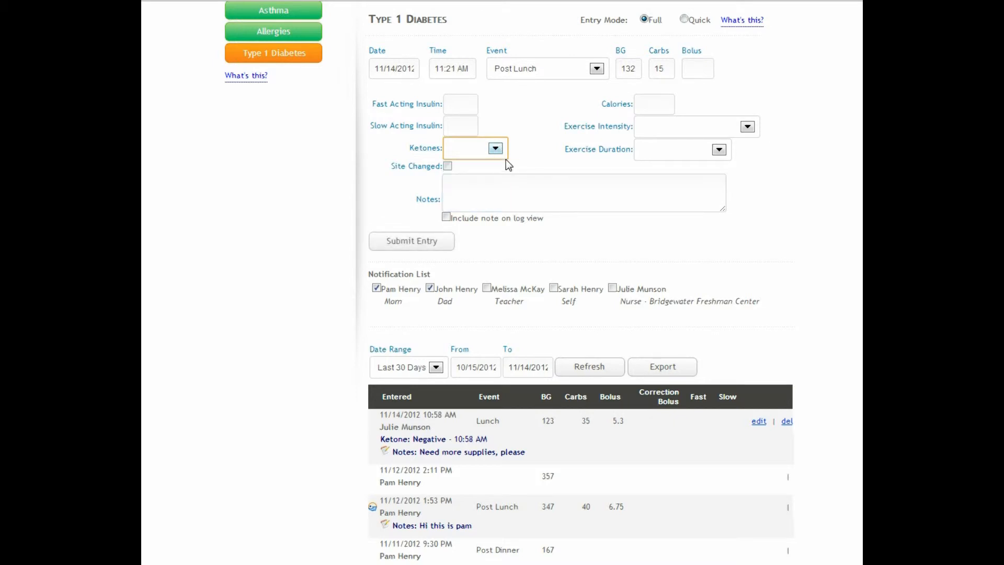
{"action": "left_click", "coordinate": [448, 166]}
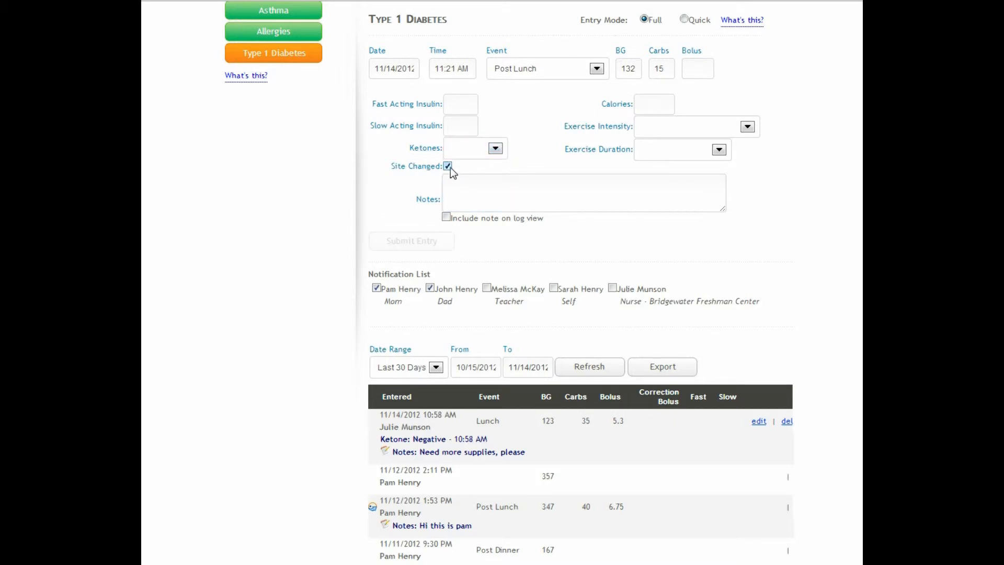
{"action": "left_click", "coordinate": [448, 168]}
{"action": "left_click", "coordinate": [496, 187]}
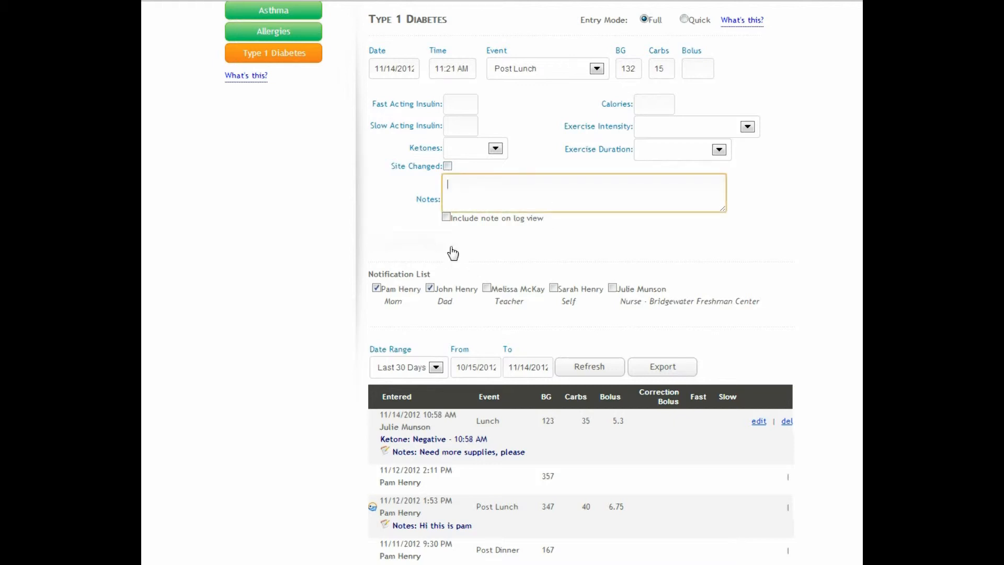
{"action": "left_click", "coordinate": [430, 288]}
{"action": "left_click", "coordinate": [430, 288]}
{"action": "left_click", "coordinate": [428, 250]}
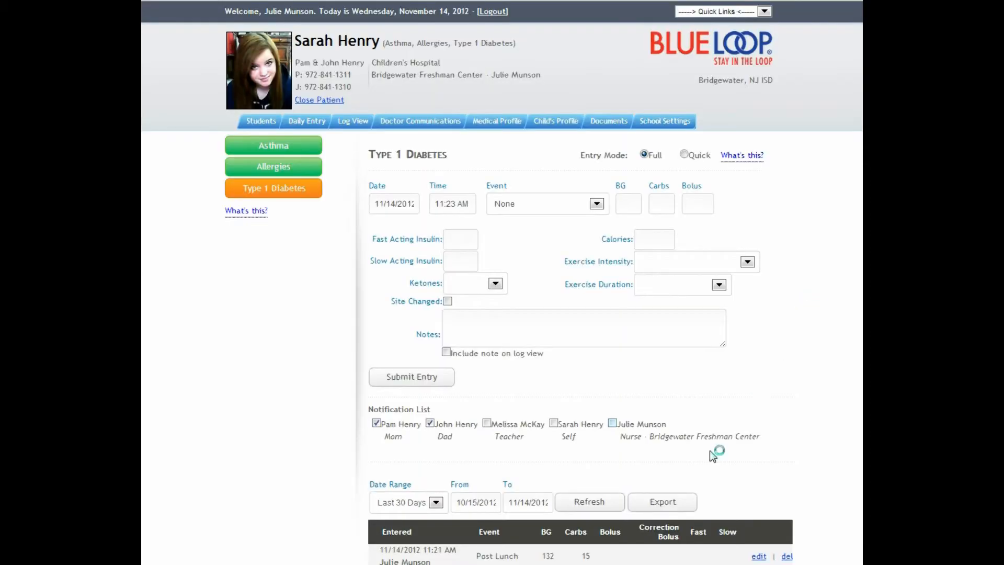
{"action": "scroll", "coordinate": [783, 460], "scroll_direction": "down", "scroll_amount": 3}
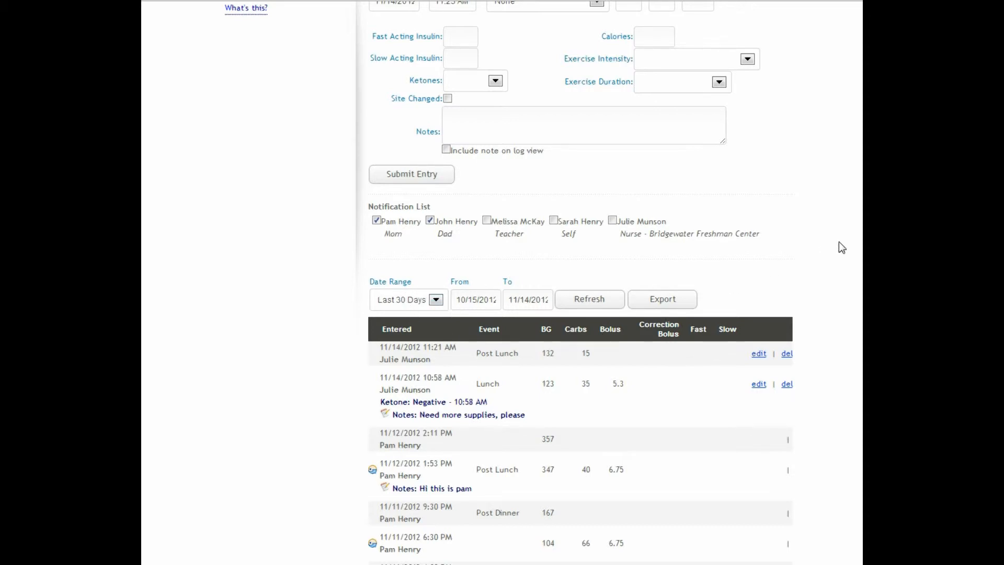
{"action": "scroll", "coordinate": [838, 239], "scroll_direction": "up", "scroll_amount": 4}
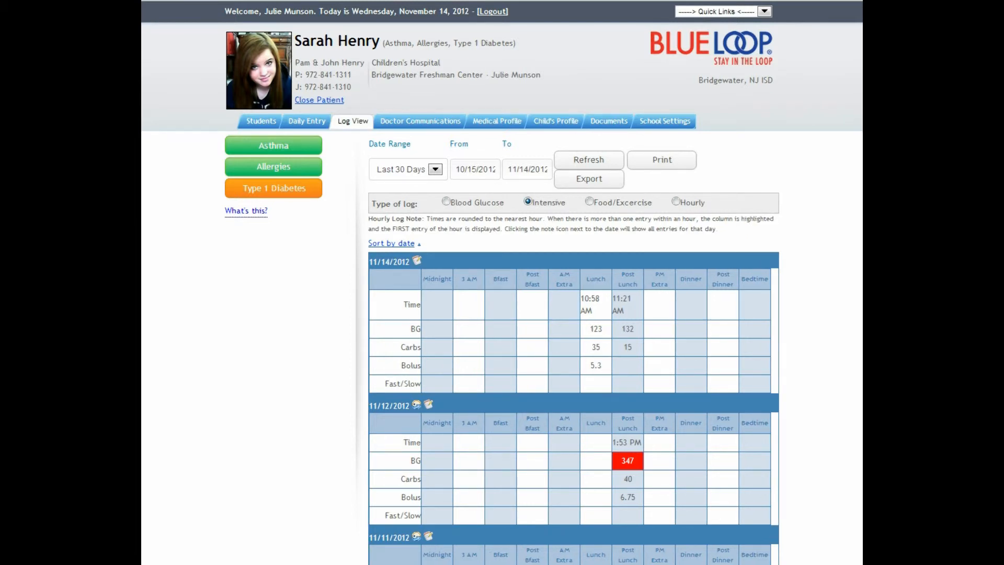
- Scroll through the intensive BG log's daily tables, then show the Doctor Communications history
{"action": "scroll", "coordinate": [502, 283], "scroll_direction": "down", "scroll_amount": 4}
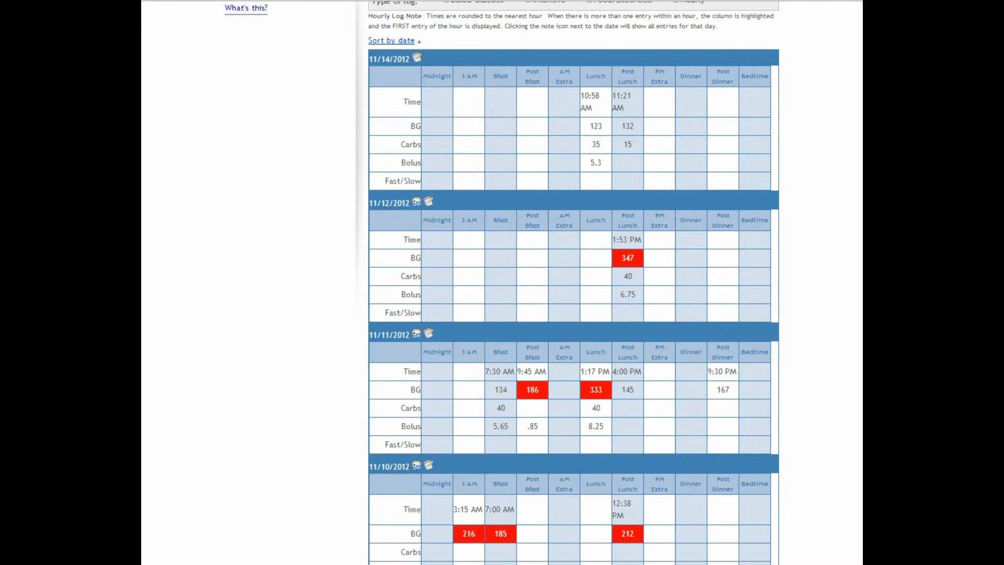
{"action": "scroll", "coordinate": [574, 283], "scroll_direction": "down", "scroll_amount": 3}
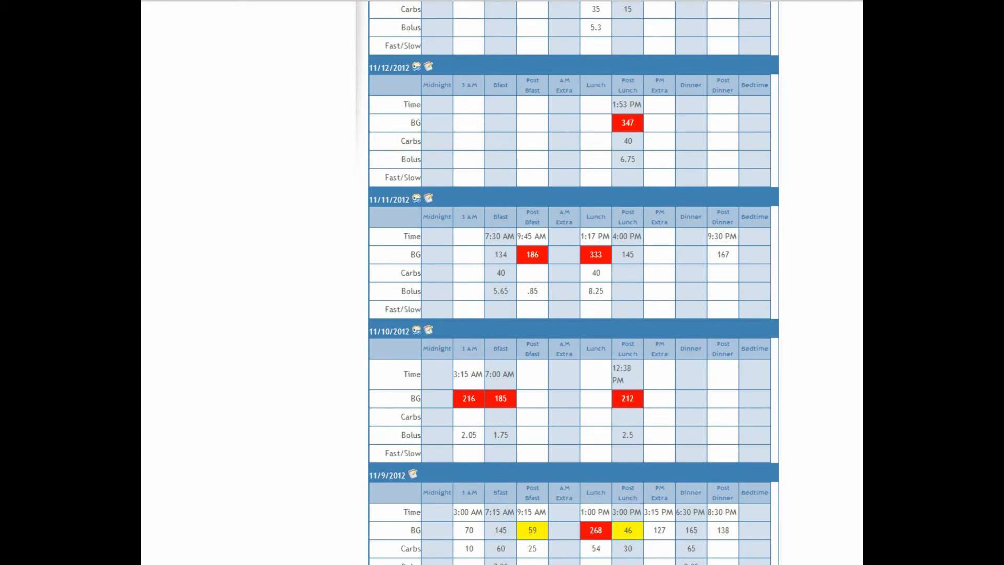
{"action": "scroll", "coordinate": [574, 283], "scroll_direction": "up", "scroll_amount": 6}
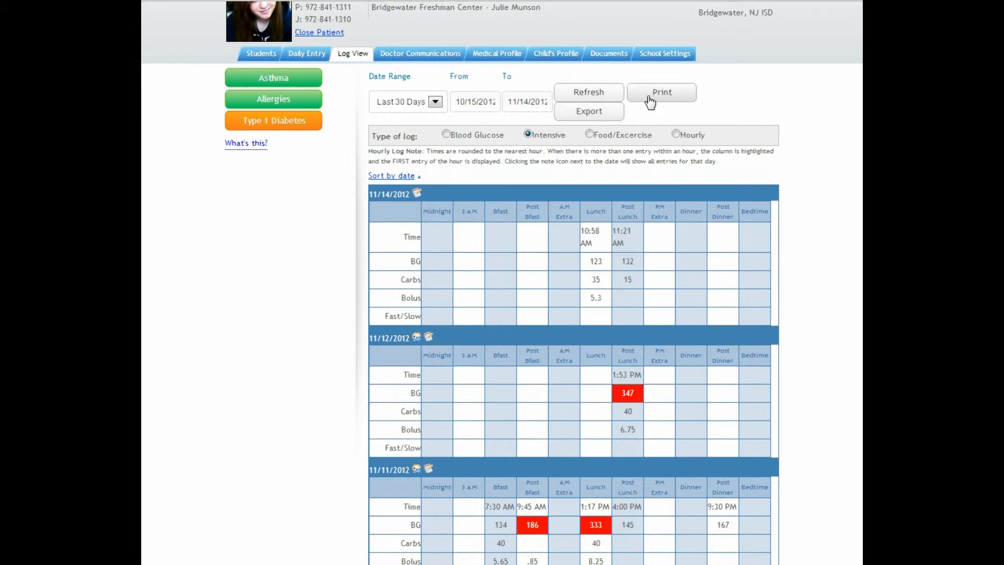
{"action": "left_click", "coordinate": [430, 59]}
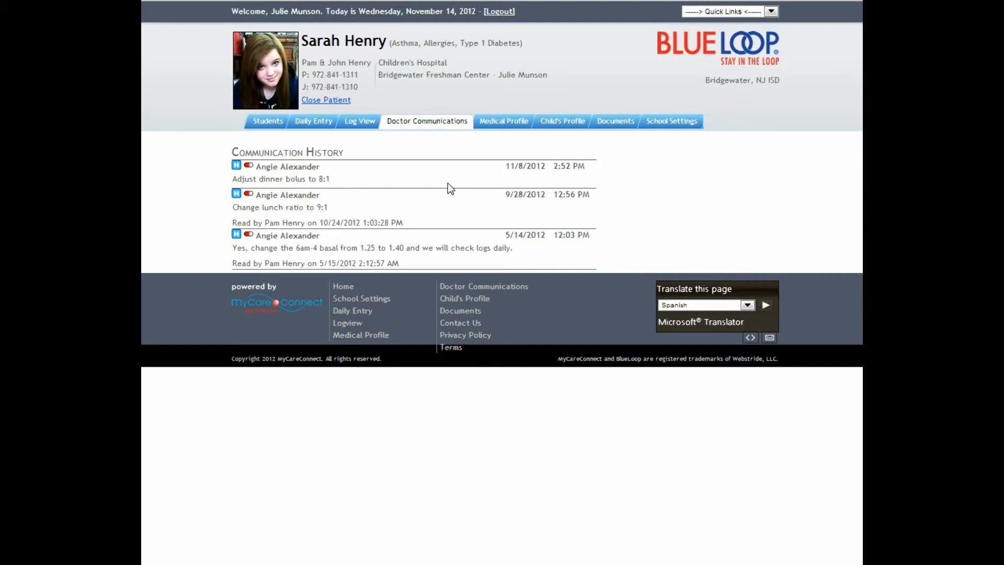
- Bring up the student's Medical Profile with Type 1 Diabetes dosage and Animas Ping pump basal rates
{"action": "left_click", "coordinate": [514, 124]}
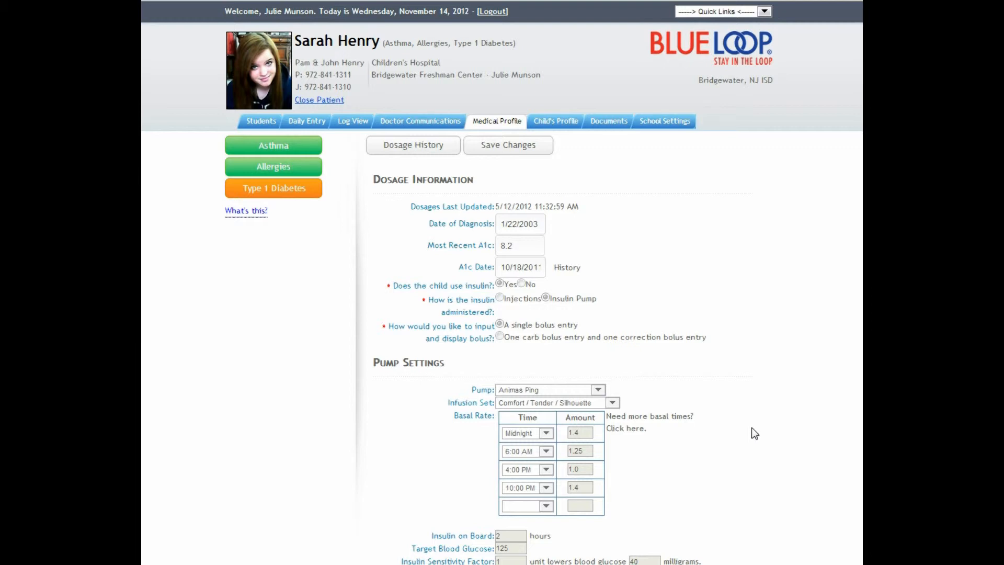
- Review the pump settings and medications, then switch to the Child's Profile General page
{"action": "scroll", "coordinate": [755, 433], "scroll_direction": "down", "scroll_amount": 1}
{"action": "scroll", "coordinate": [754, 432], "scroll_direction": "down", "scroll_amount": 1}
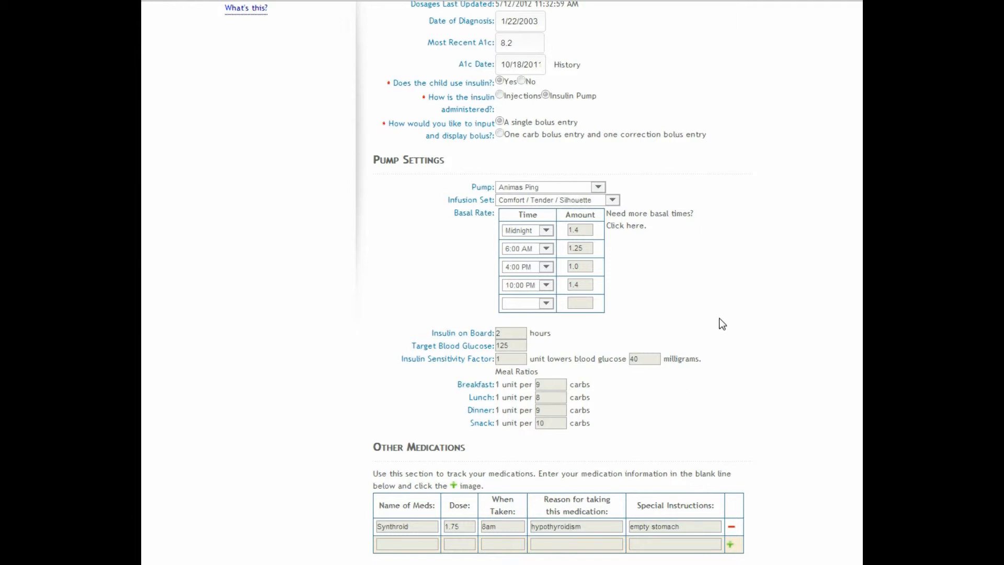
{"action": "scroll", "coordinate": [811, 369], "scroll_direction": "down", "scroll_amount": 4}
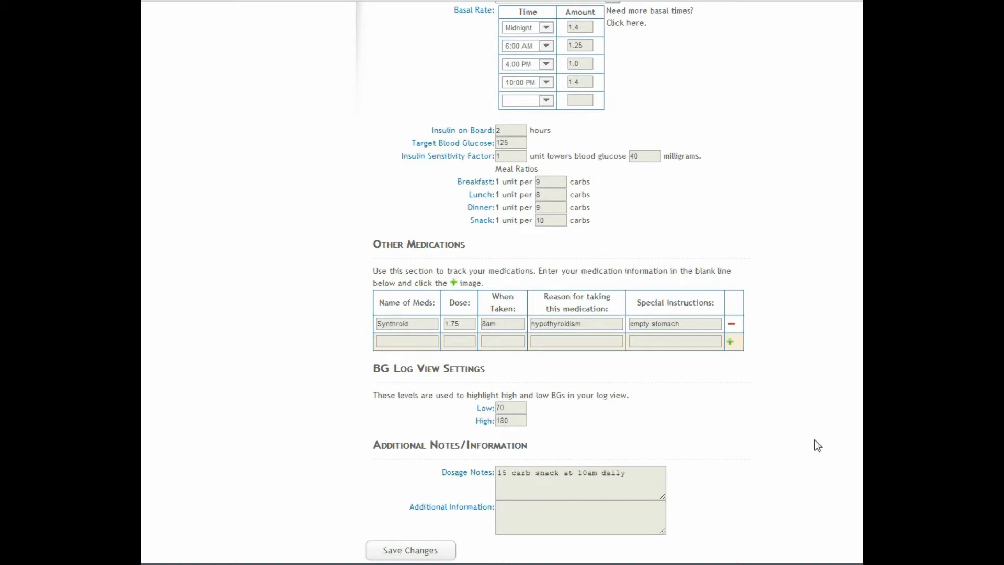
{"action": "scroll", "coordinate": [820, 438], "scroll_direction": "up", "scroll_amount": 8}
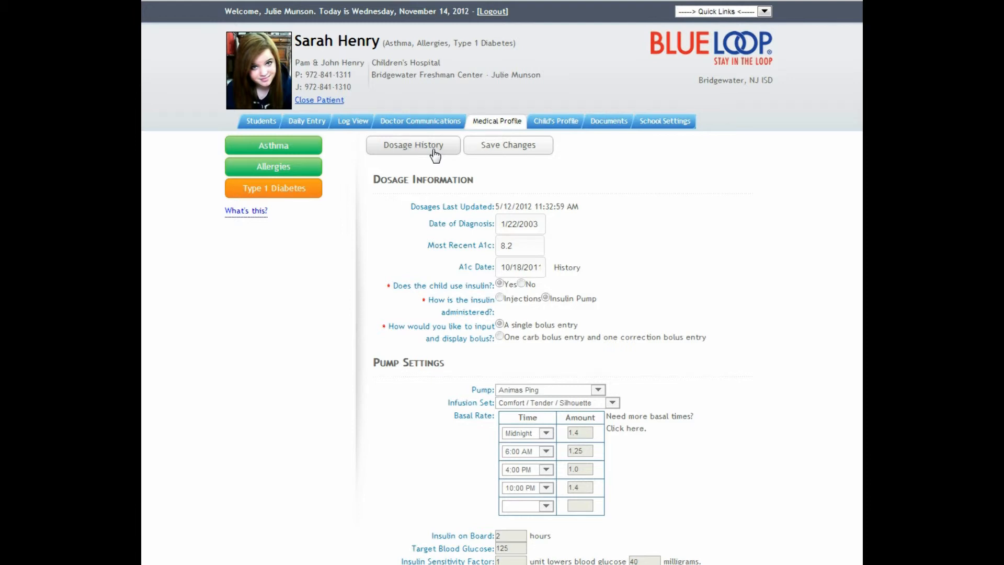
{"action": "left_click", "coordinate": [544, 128]}
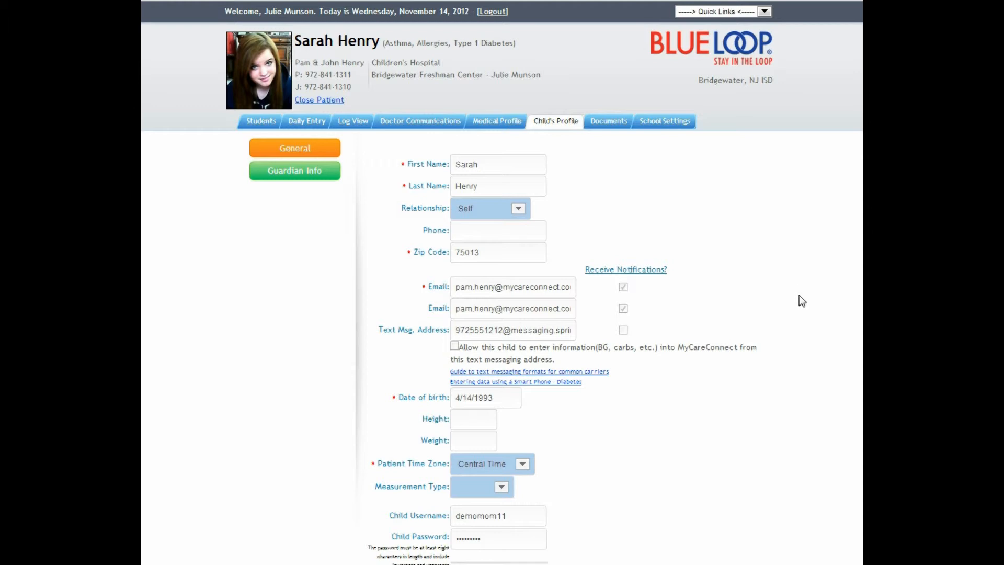
- View the Guardian Info, then list the student's five uploaded documents, e.g. the 504 Plan
{"action": "scroll", "coordinate": [806, 306], "scroll_direction": "down", "scroll_amount": 3}
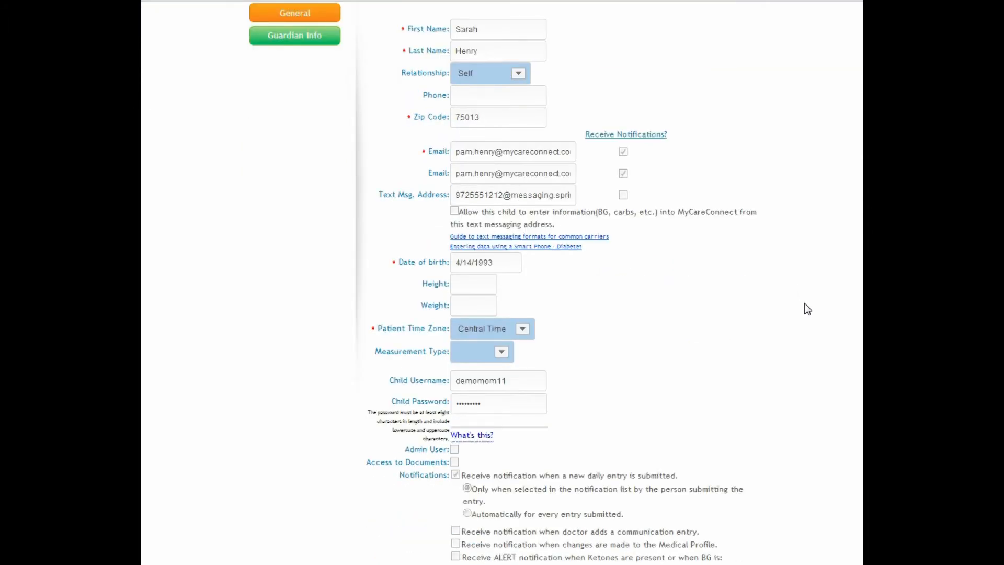
{"action": "scroll", "coordinate": [805, 304], "scroll_direction": "up", "scroll_amount": 3}
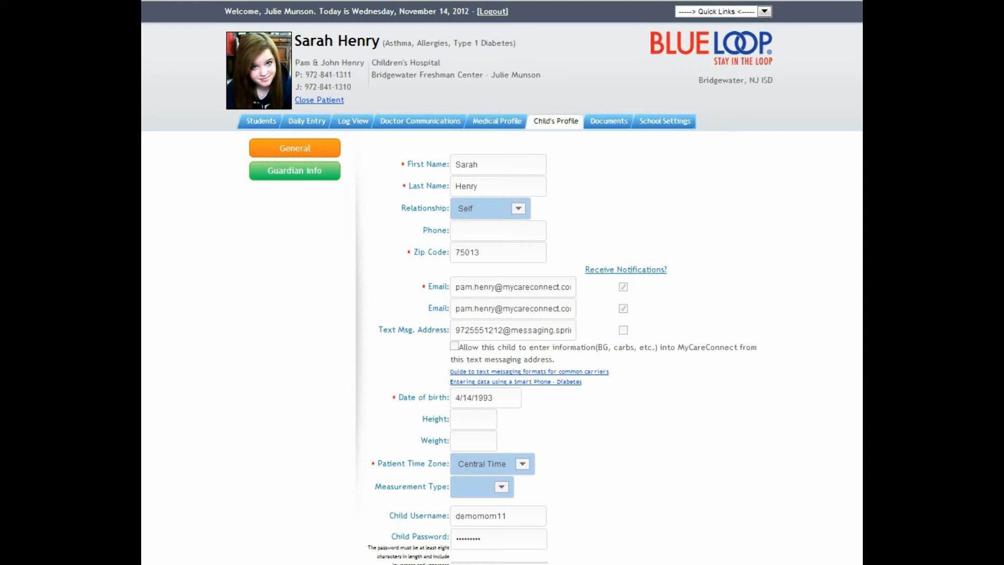
{"action": "left_click", "coordinate": [288, 176]}
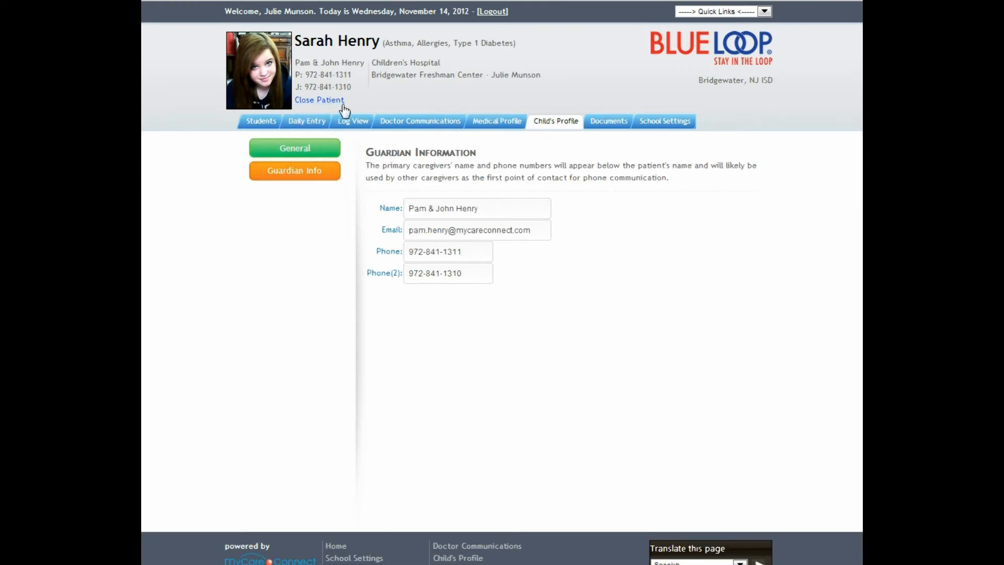
{"action": "left_click", "coordinate": [596, 121]}
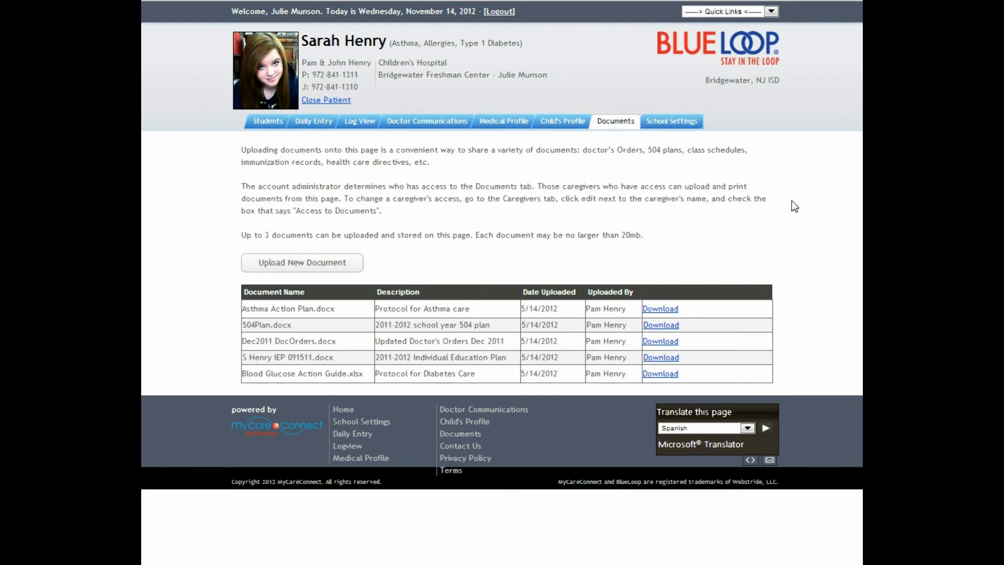
- Show the School Settings About Me page with three Bridgewater schools checked
{"action": "left_click", "coordinate": [669, 124]}
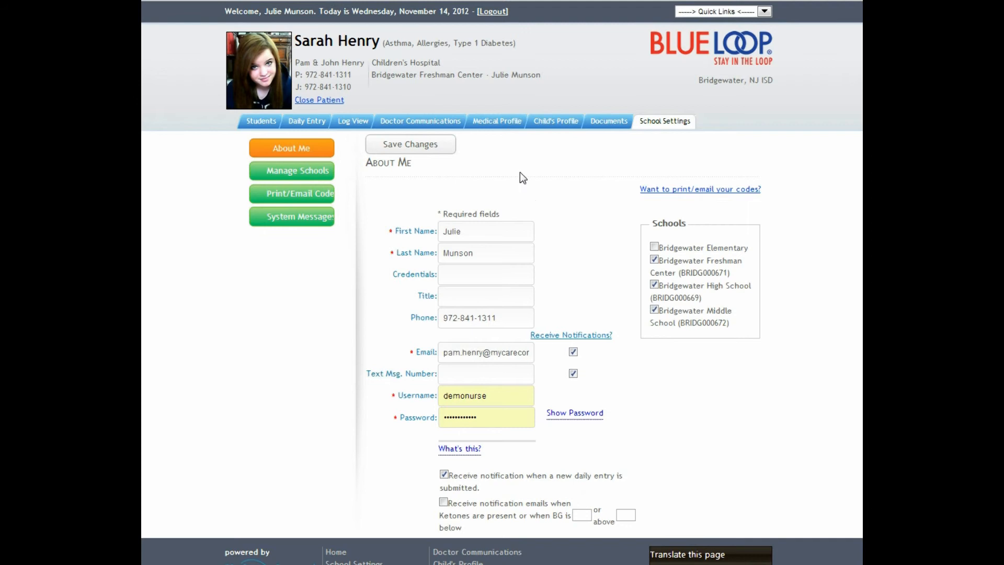
- Close the current student's record and confirm, returning to the Students list
{"action": "left_click", "coordinate": [325, 101]}
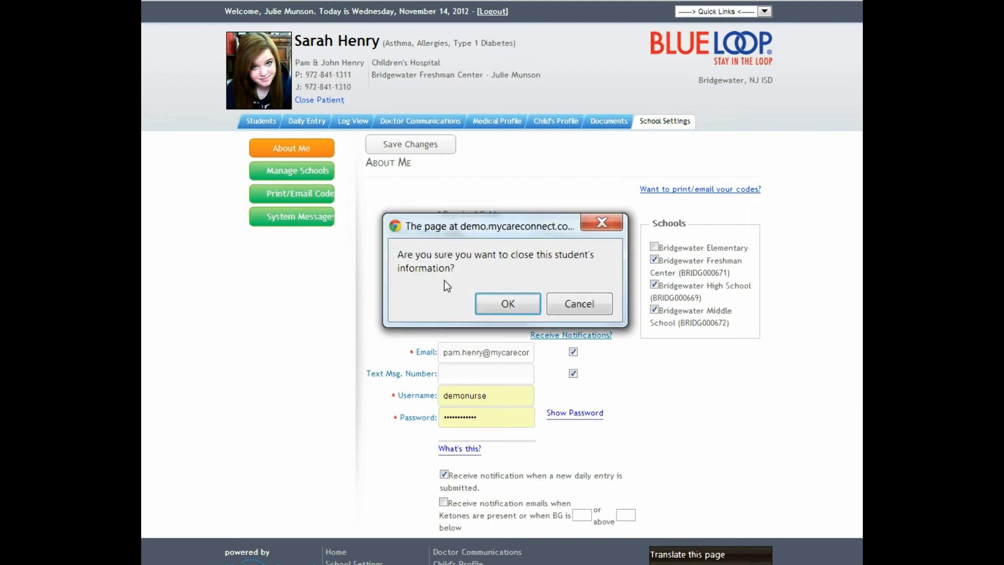
{"action": "left_click", "coordinate": [505, 304]}
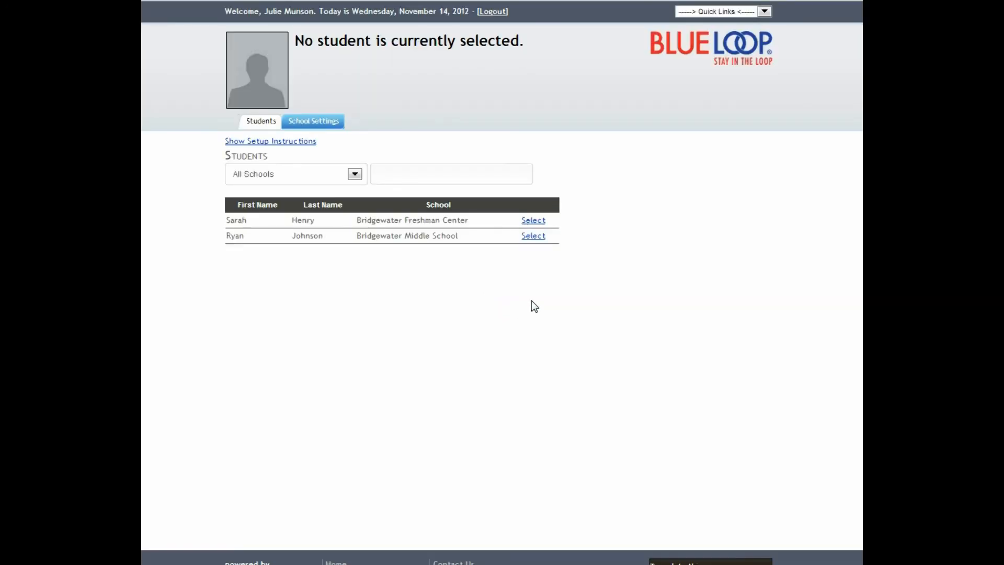